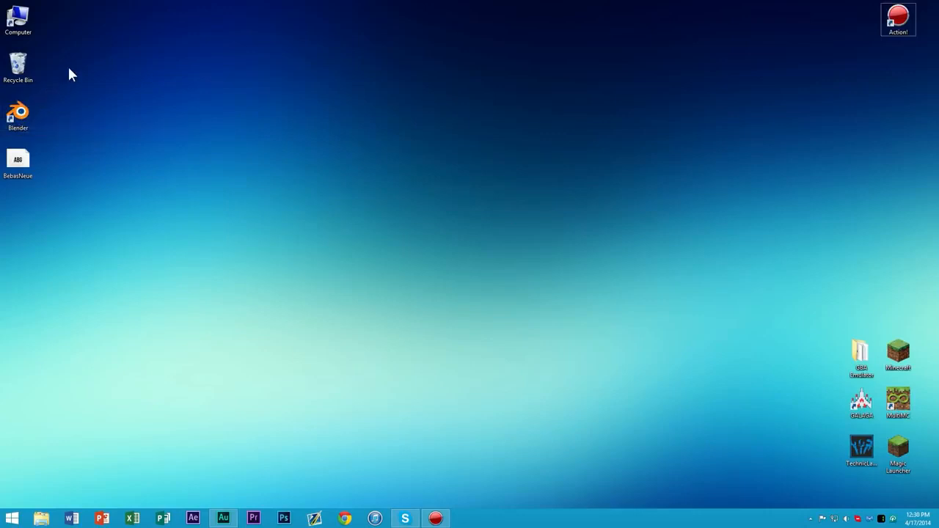
- Launch Blender, switch its window from maximized to a smaller size, and dismiss the splash screen
double_click(19, 118)
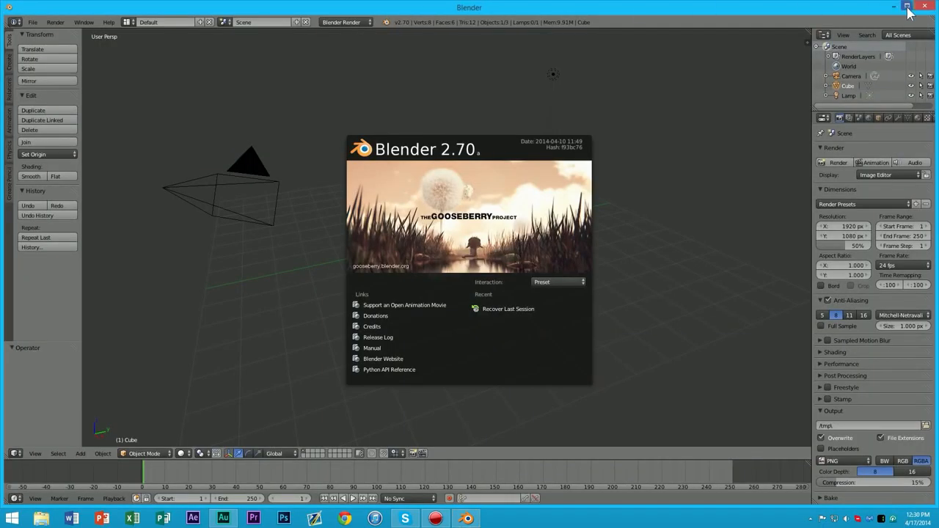
click(907, 7)
click(912, 5)
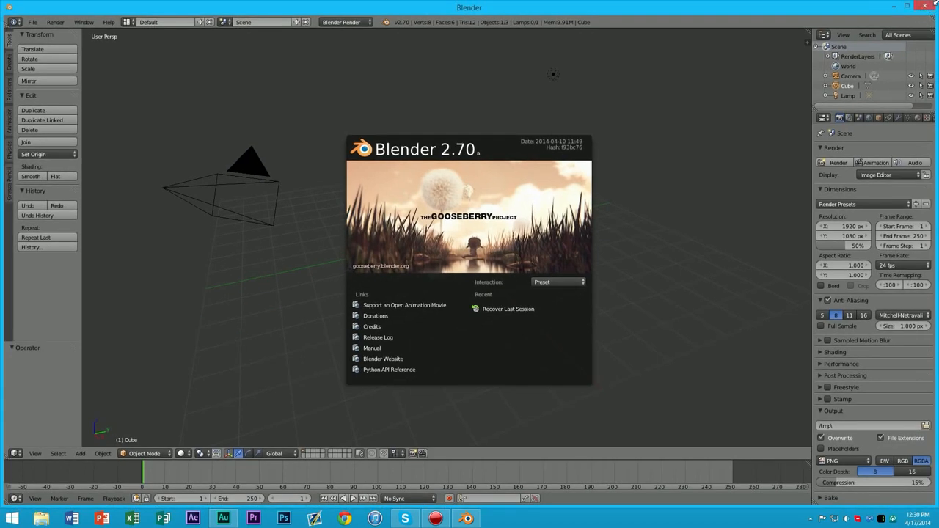
click(907, 5)
drag(742, 52, 819, 25)
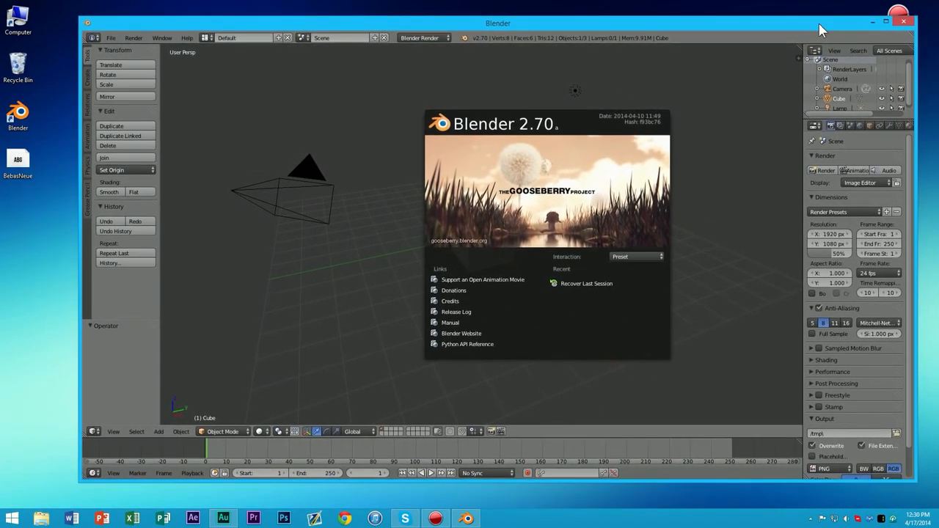
click(703, 108)
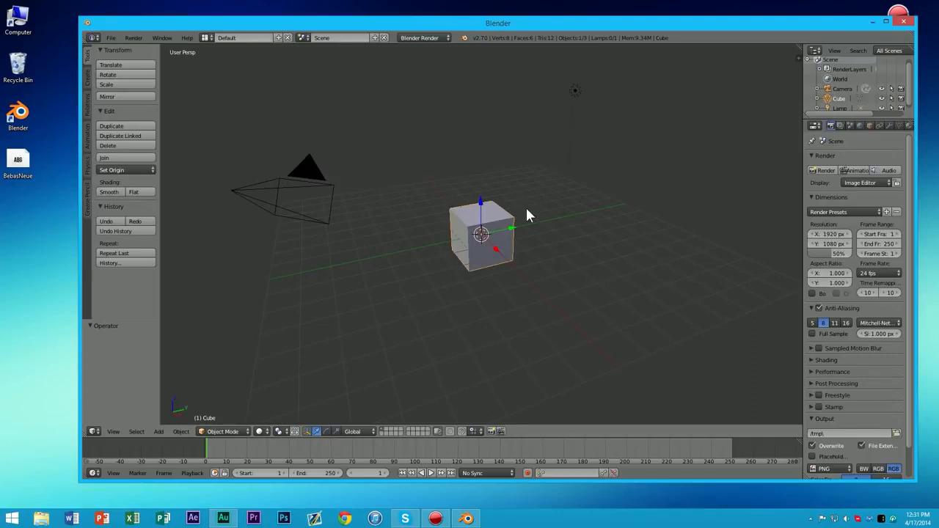
- Delete the default cube from the scene
click(547, 203)
key(x)
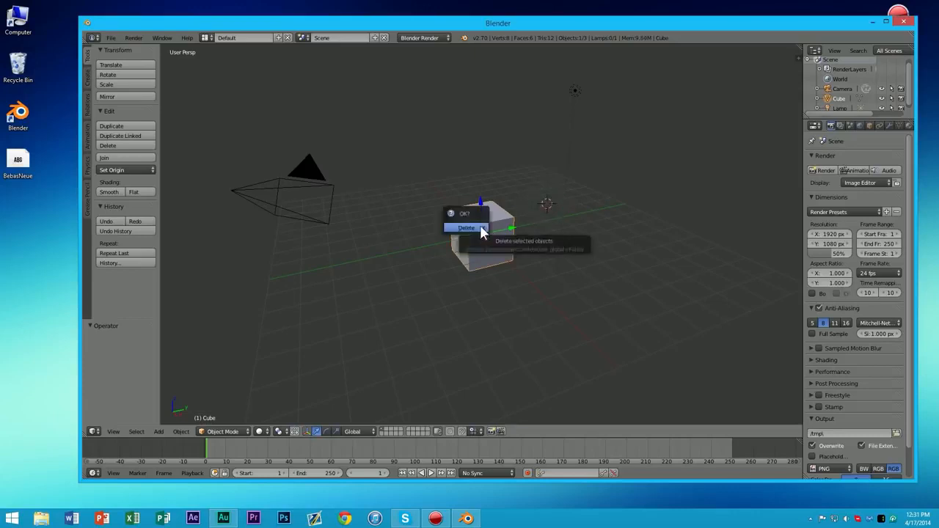
click(481, 233)
- Align the camera to the front orthographic view, check its placement from the right side, and return to the camera view
right_click(270, 195)
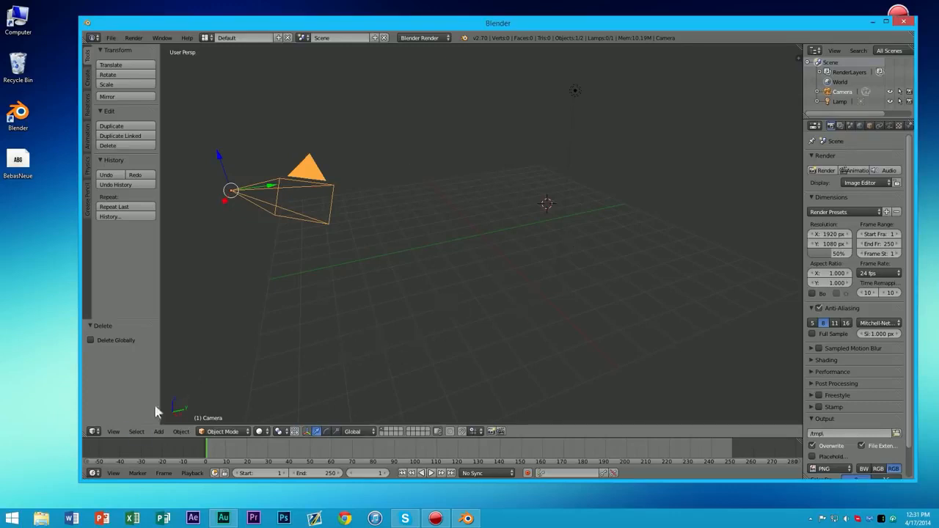
click(114, 432)
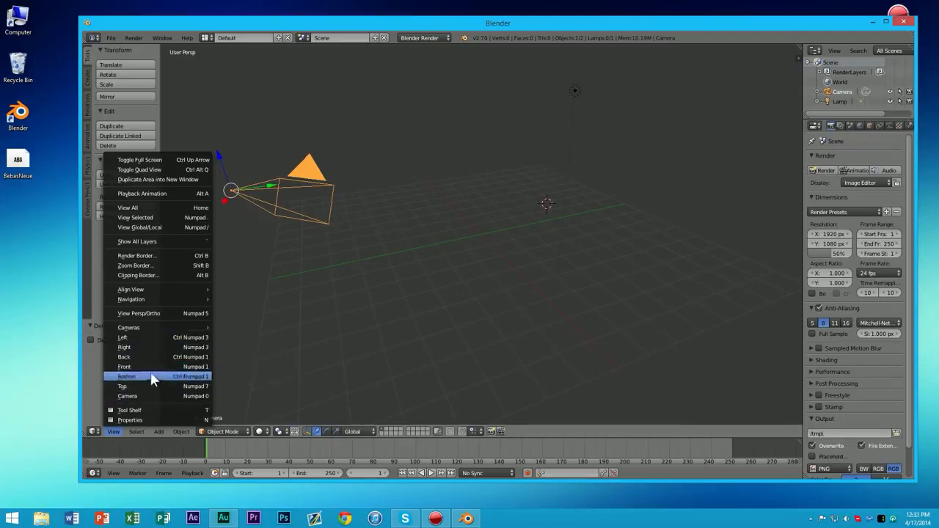
click(112, 430)
click(110, 430)
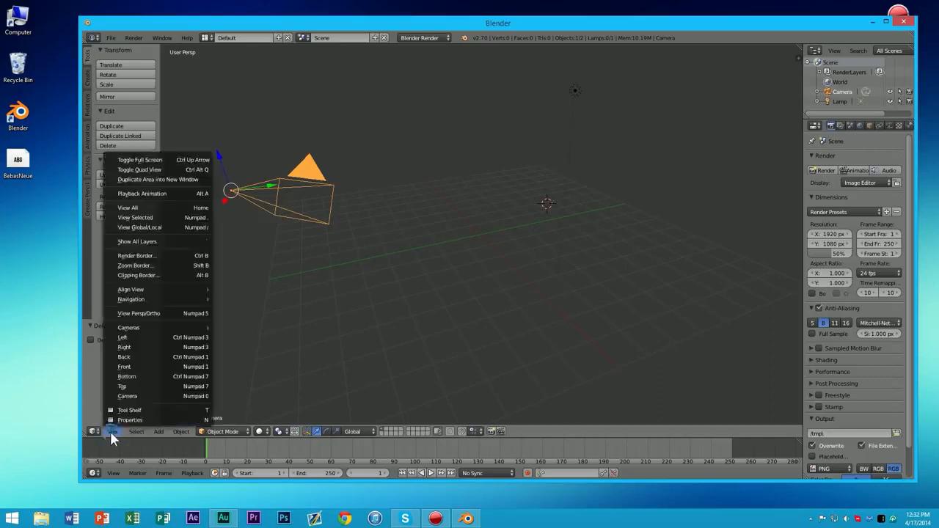
click(137, 367)
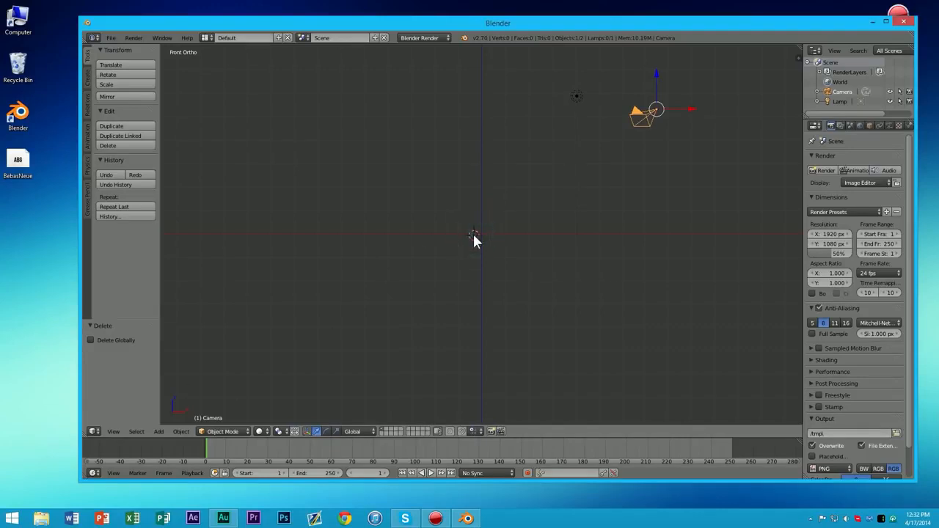
key(ctrl+alt+KP_0)
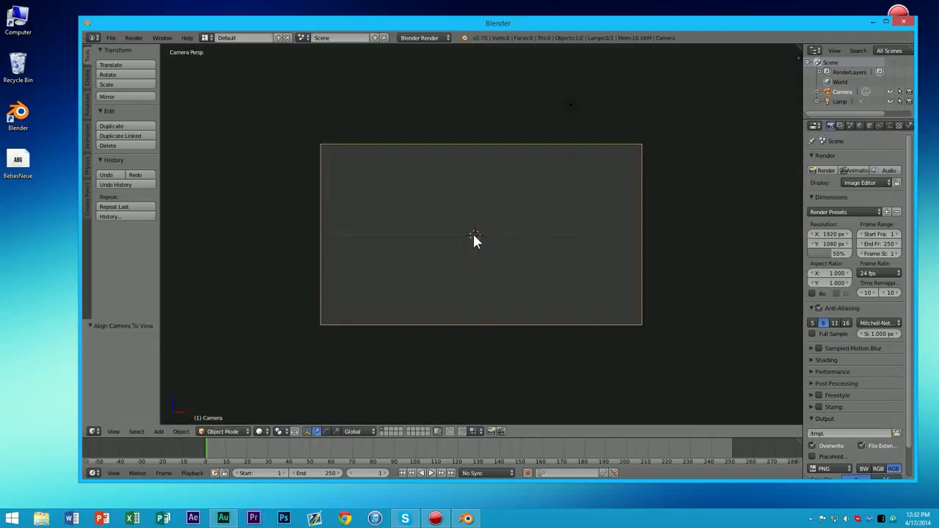
scroll(473, 237, down, 1)
scroll(473, 237, up, 2)
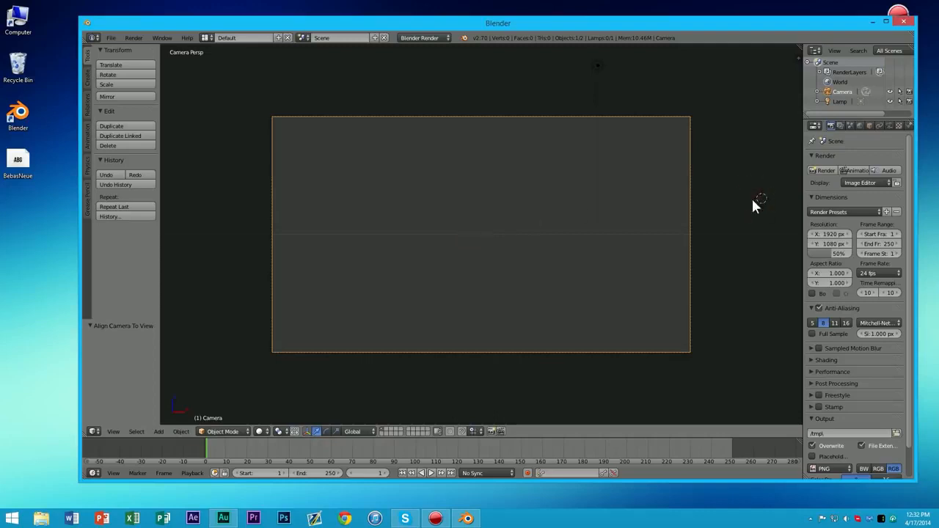
key(KP_3)
scroll(514, 222, down, 3)
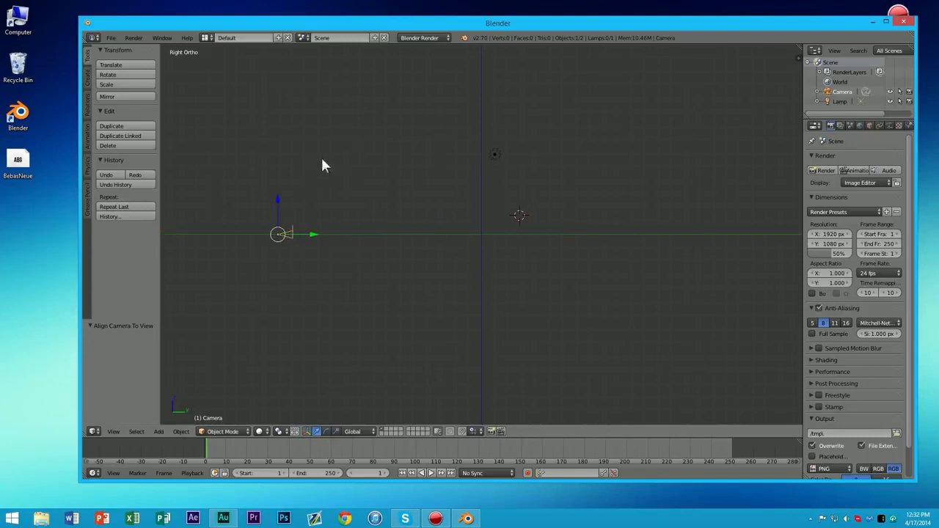
key(KP_0)
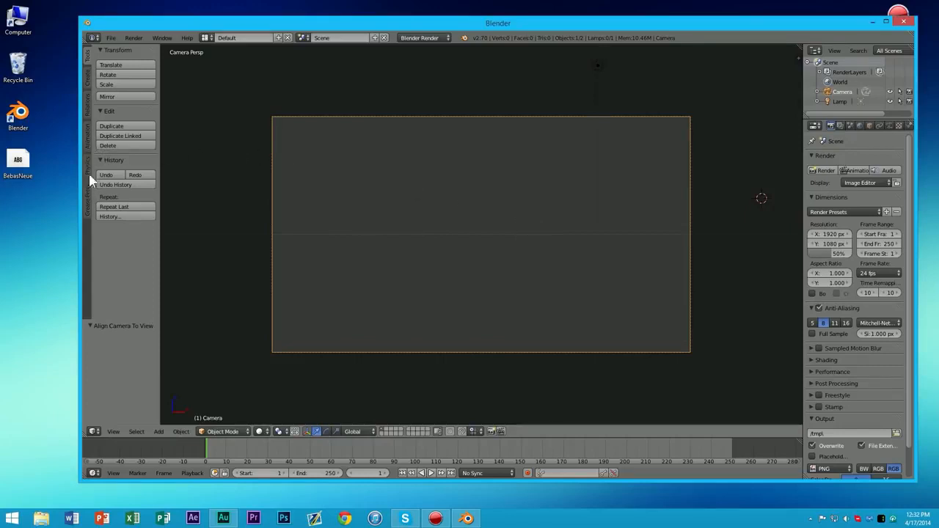
- Add a text object and move it about -12.5 along X and -1.37 along Z to the middle of the camera frame
click(86, 82)
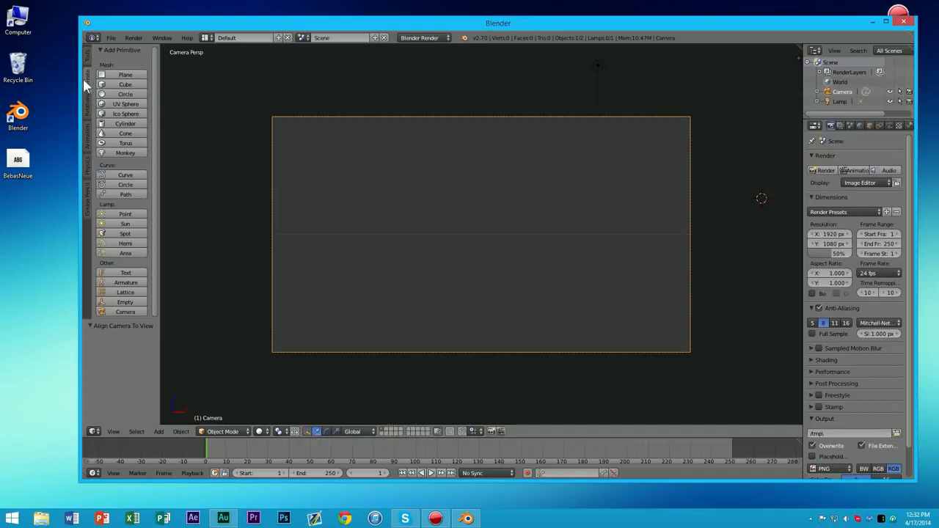
click(122, 273)
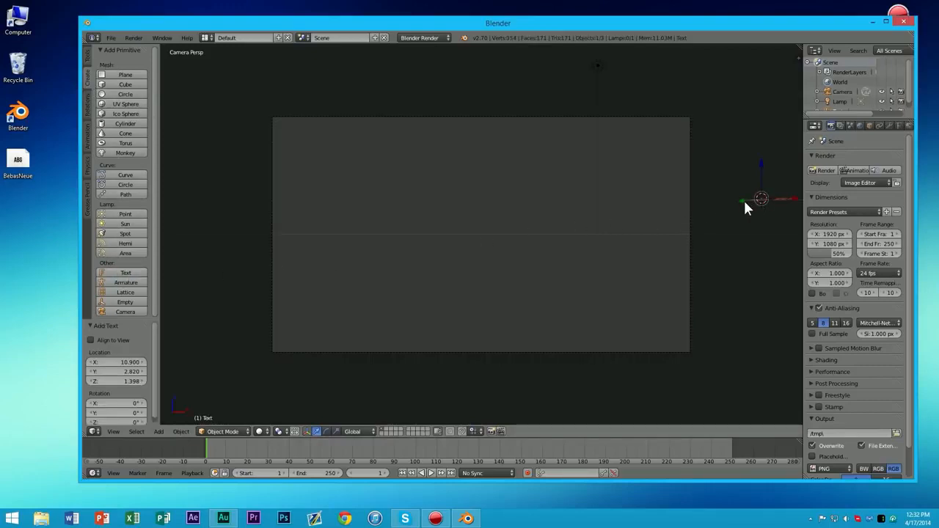
key(g)
key(x)
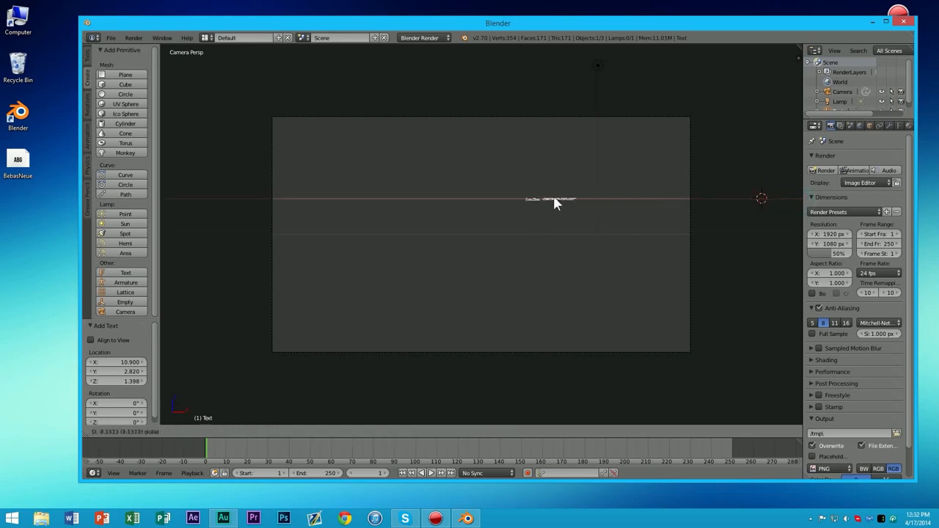
click(470, 197)
key(g)
key(z)
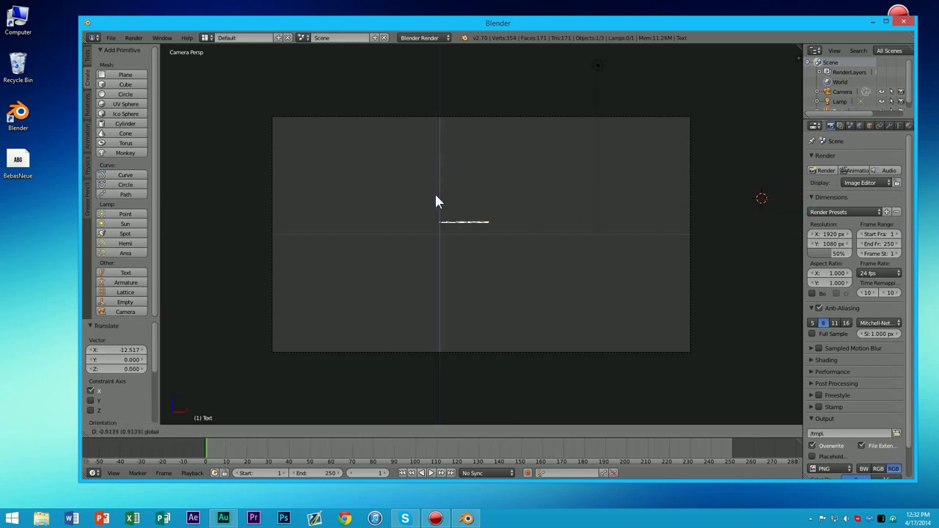
click(435, 201)
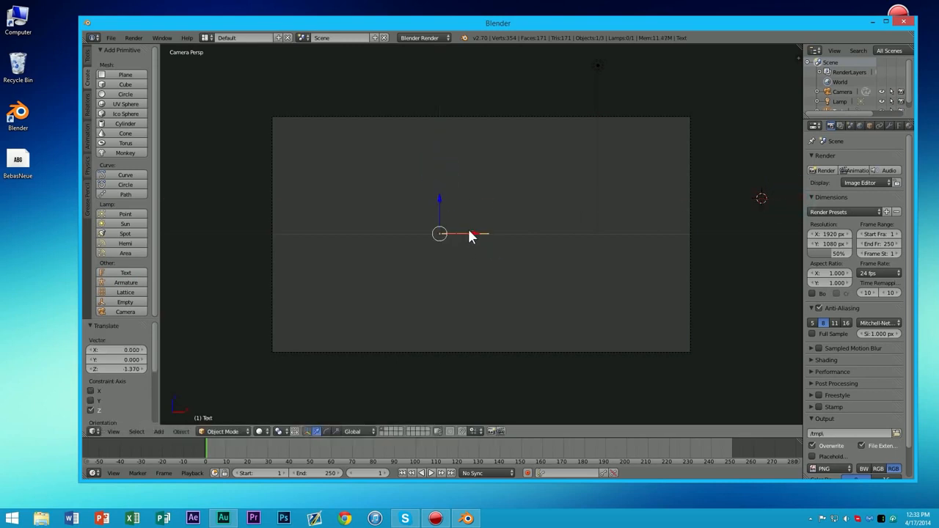
key(g)
key(x)
click(474, 235)
key(r)
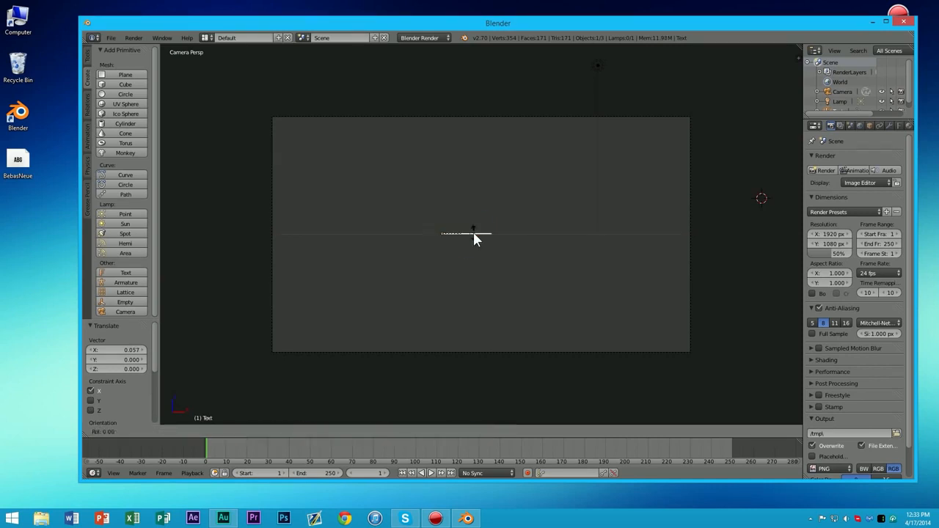
key(x)
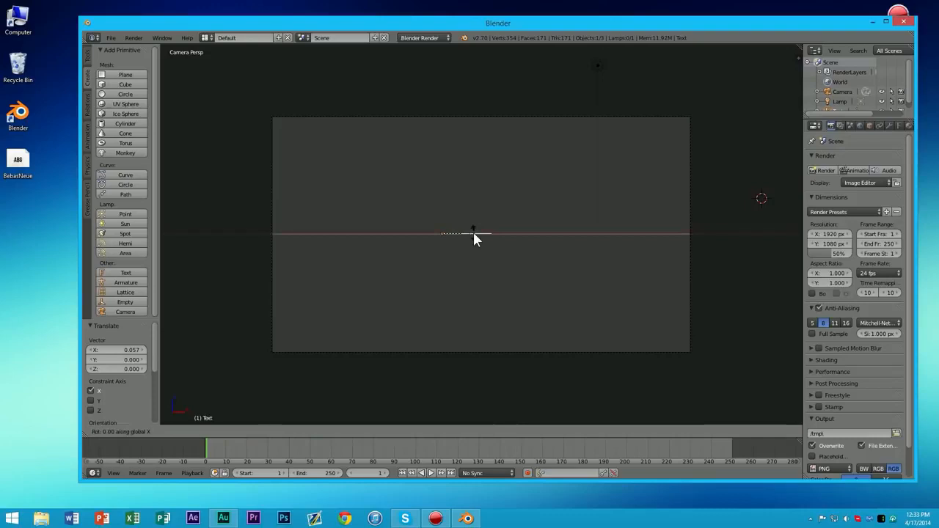
key(9)
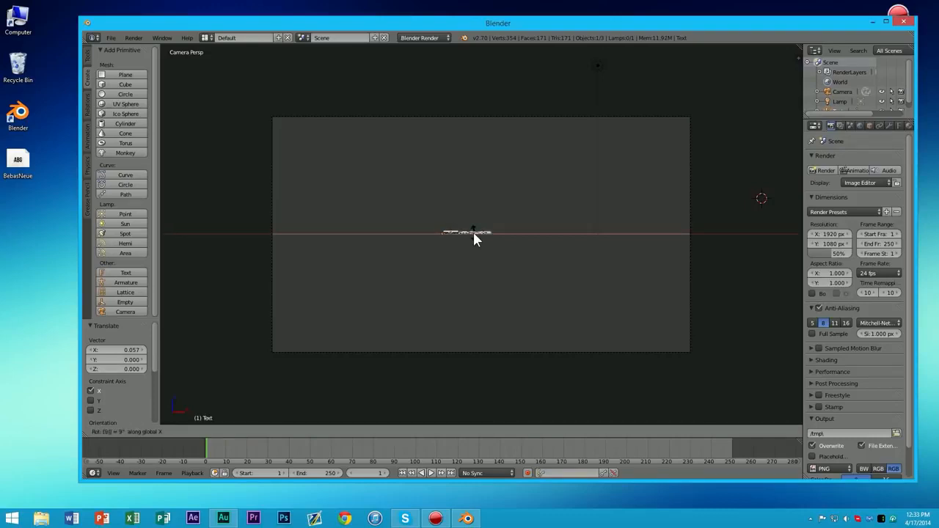
key(0)
key(Escape)
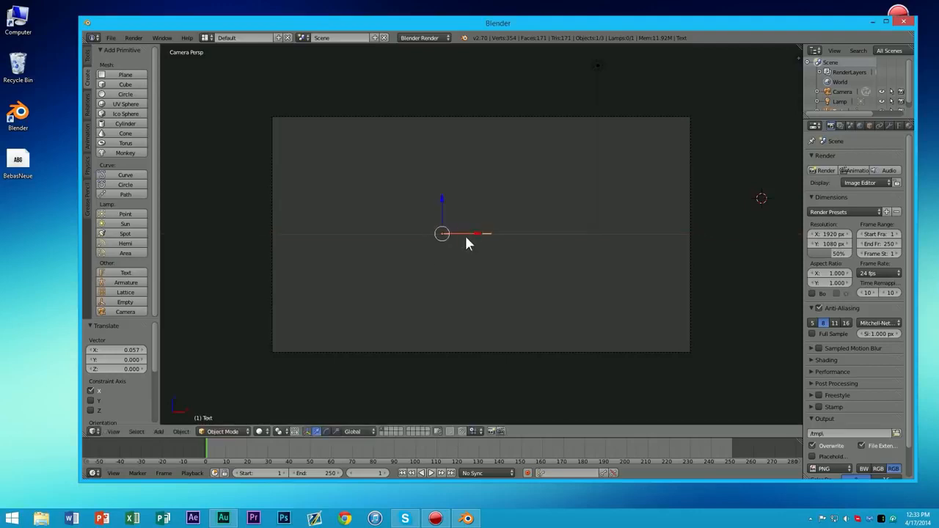
- Rotate the text object 90° about the X axis so it faces the camera
text(rx90)
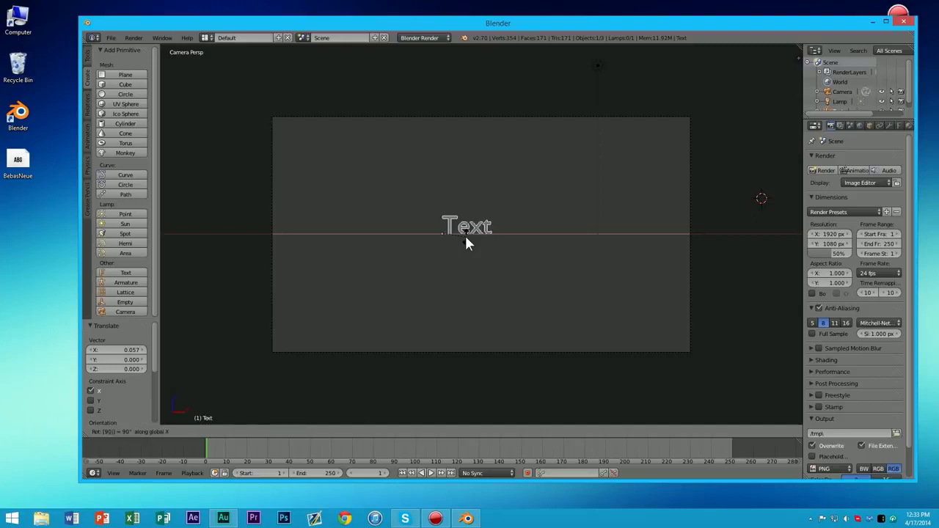
key(Return)
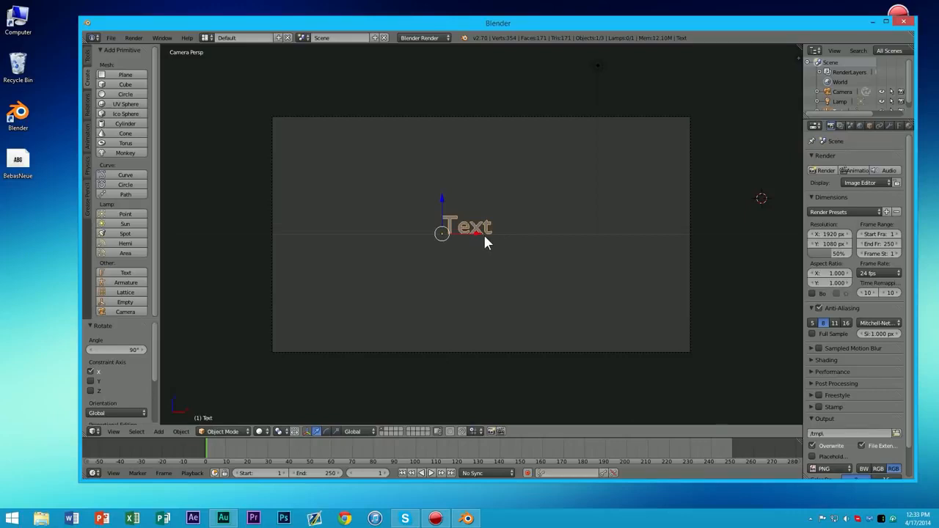
- Move the text about -4.83 along X and scale it uniformly by about 2.2
drag(478, 236, 361, 241)
key(s)
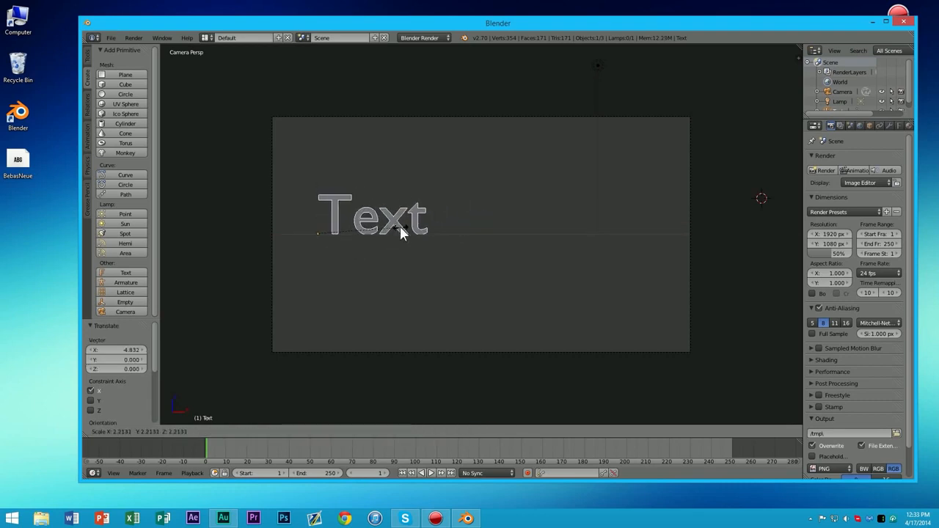
click(402, 227)
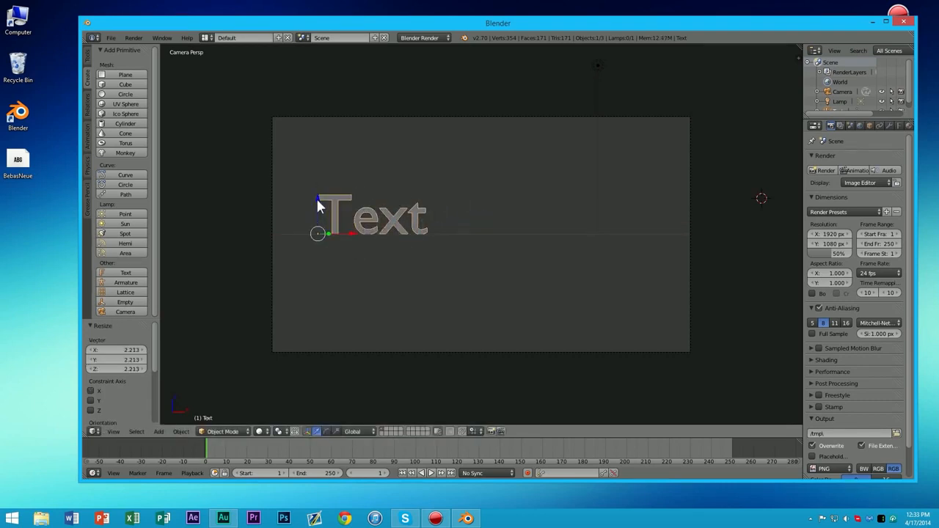
- Replace the placeholder text with "Theguyordie"
key(Tab)
key(BackSpace)
key(BackSpace)
key(BackSpace)
key(BackSpace)
text(Theg)
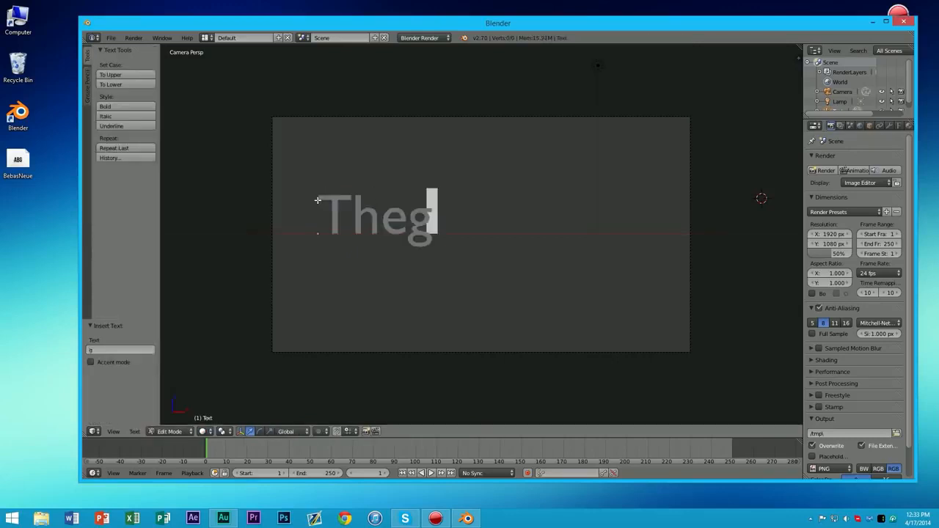
text(uyordie)
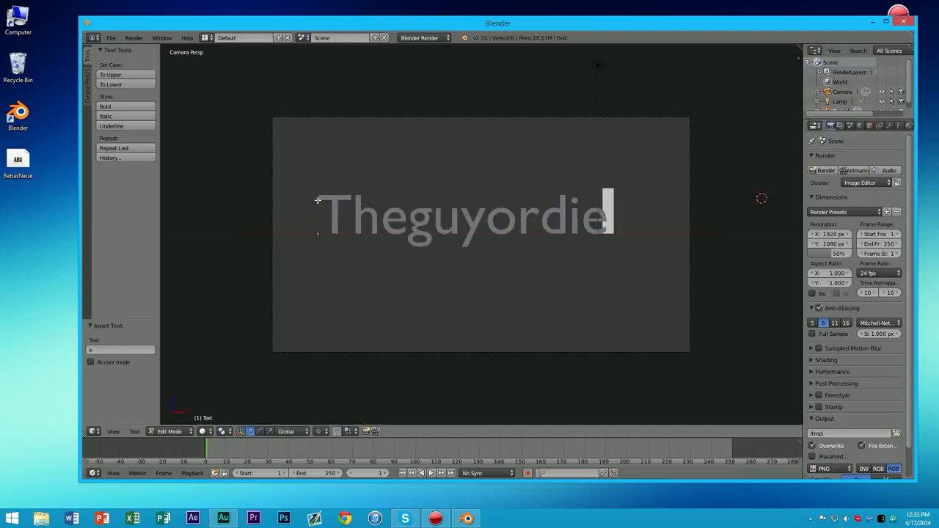
- Rewrite the text in all capitals as "THEGUYORDIE"
key(BackSpace)
key(BackSpace)
key(BackSpace)
key(BackSpace)
key(BackSpace)
key(BackSpace)
key(BackSpace)
key(BackSpace)
key(BackSpace)
key(BackSpace)
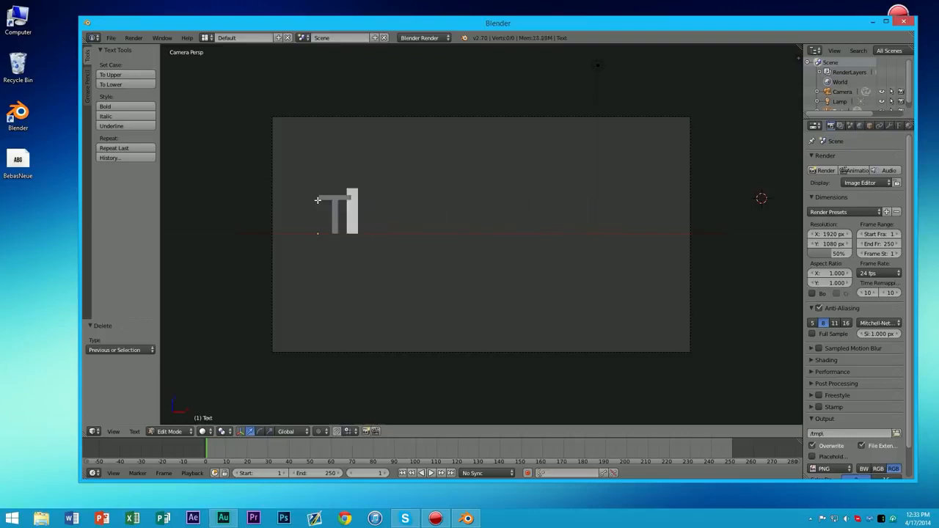
text(HEGUYORDIE)
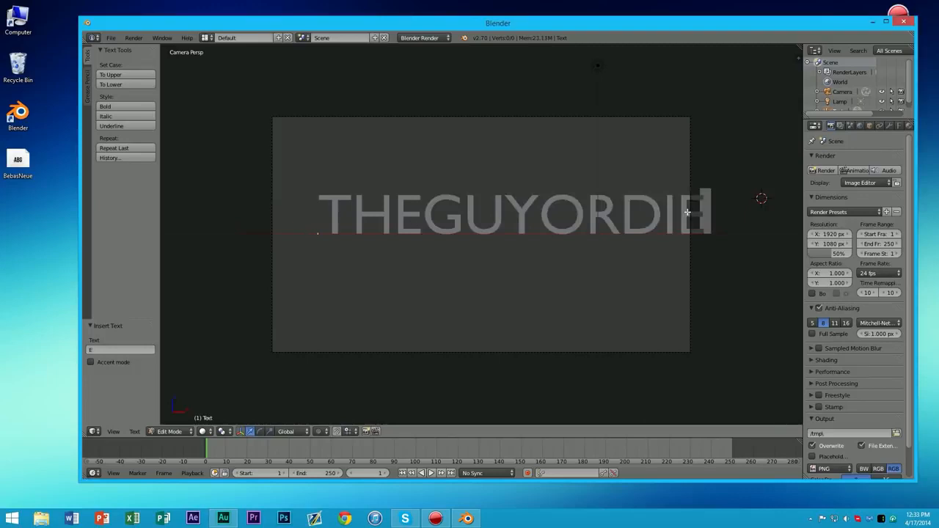
- Leave text editing, move the text about -1.18 along X, and scale it up slightly to nearly fill the frame's width
key(Tab)
key(g)
key(x)
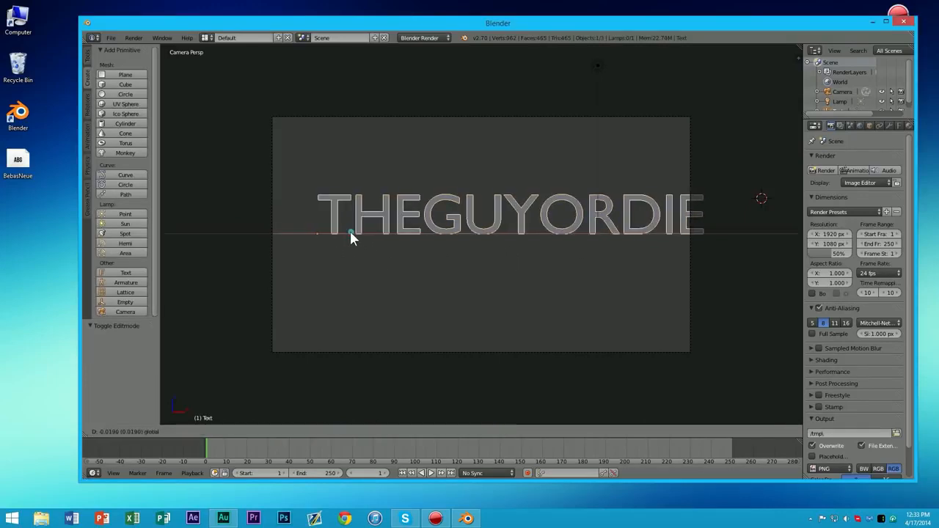
click(319, 237)
key(s)
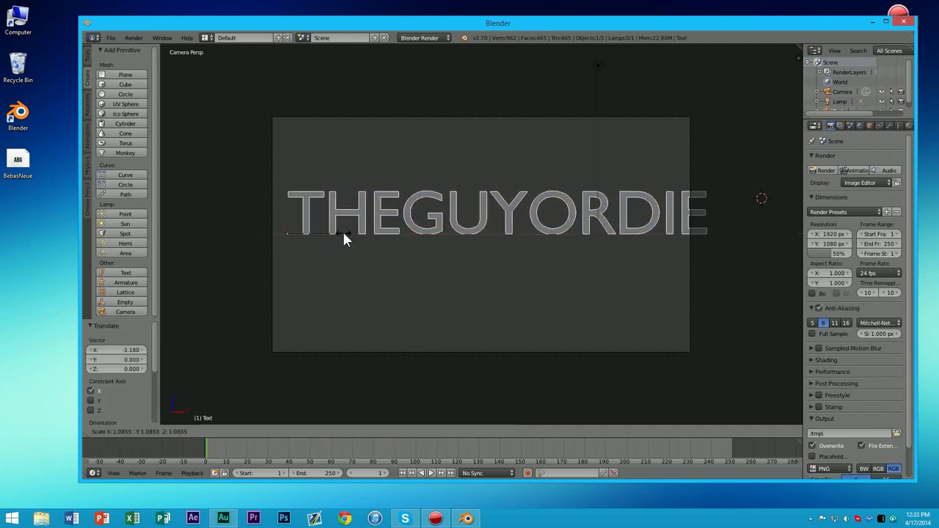
click(340, 230)
- Center the text in the camera frame by moving it about -0.48 along X and -0.82 along Z
key(g)
key(x)
click(307, 237)
key(g)
key(z)
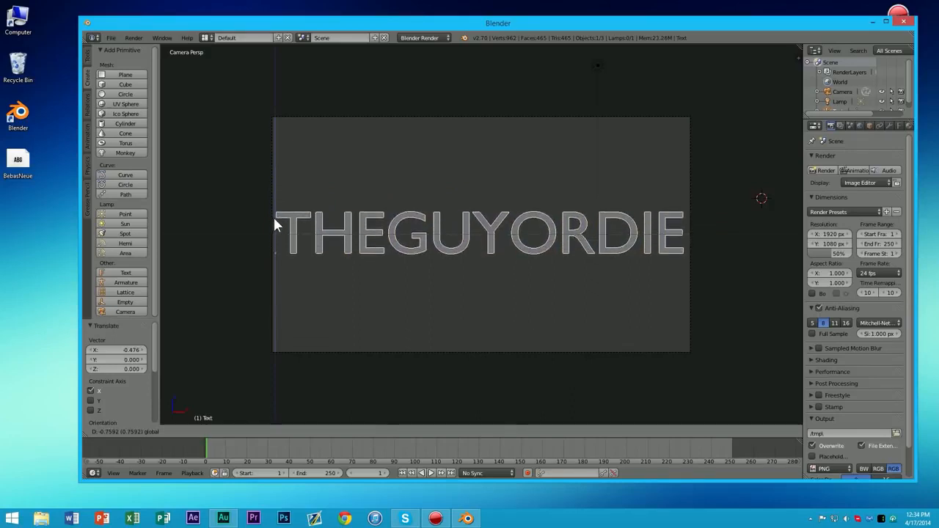
click(273, 217)
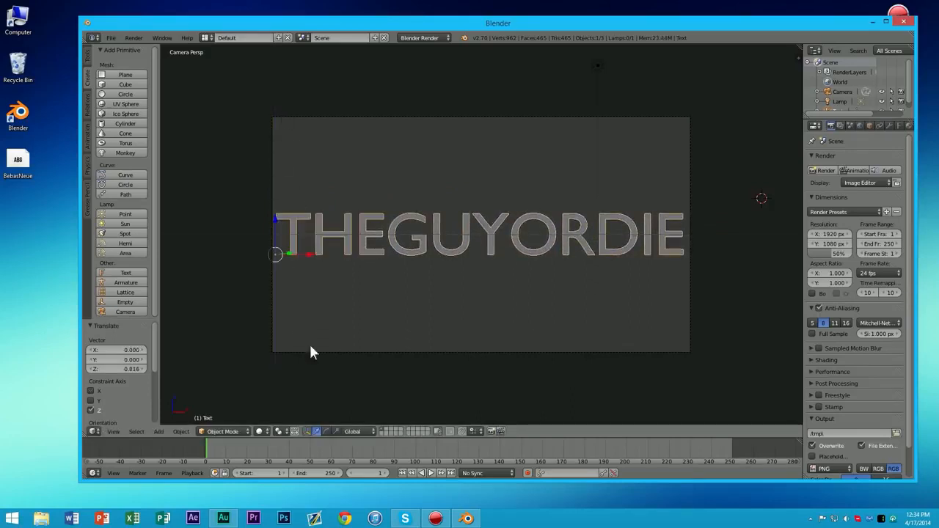
key(a)
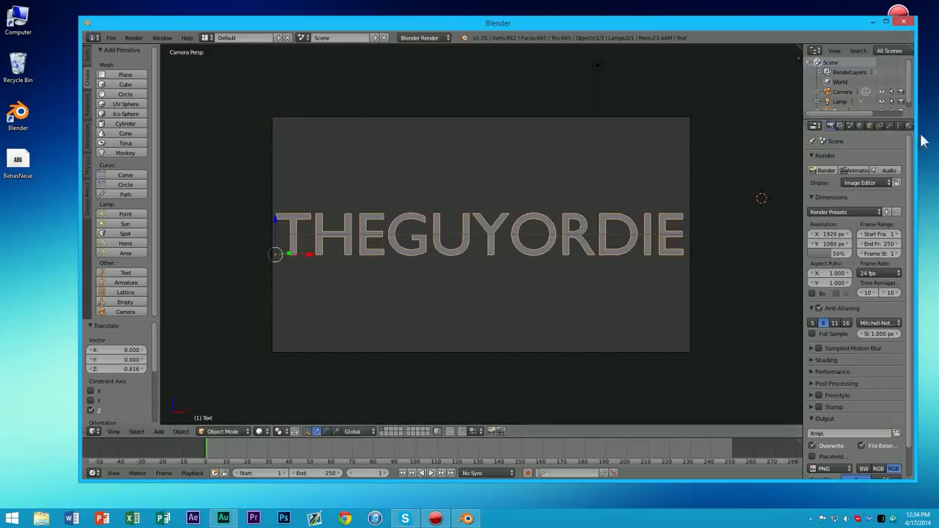
- Load BebasNeue.otf from the Desktop folder as the text object's regular font
click(899, 126)
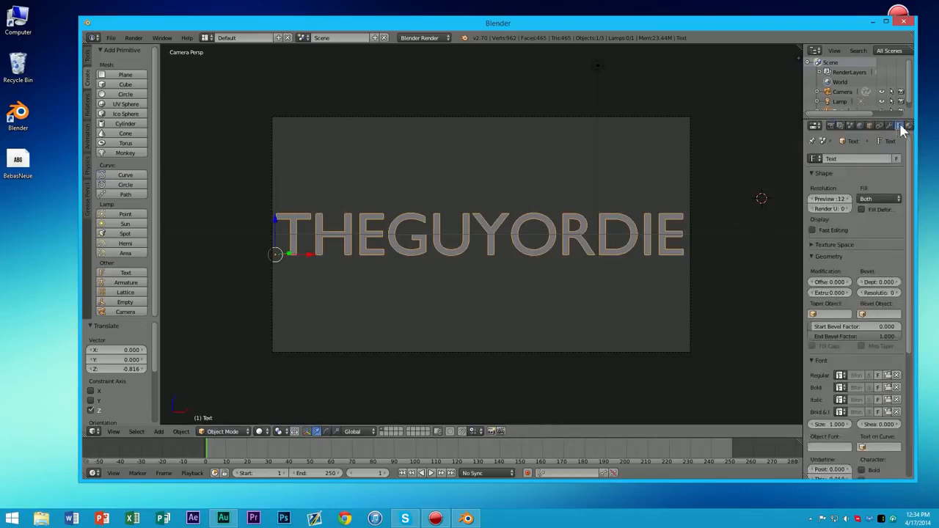
click(815, 126)
click(814, 127)
click(815, 127)
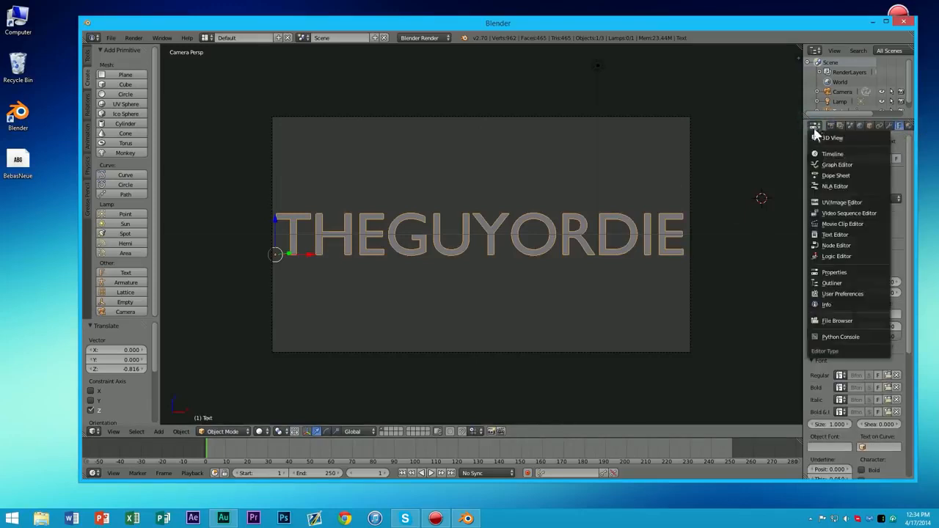
click(820, 273)
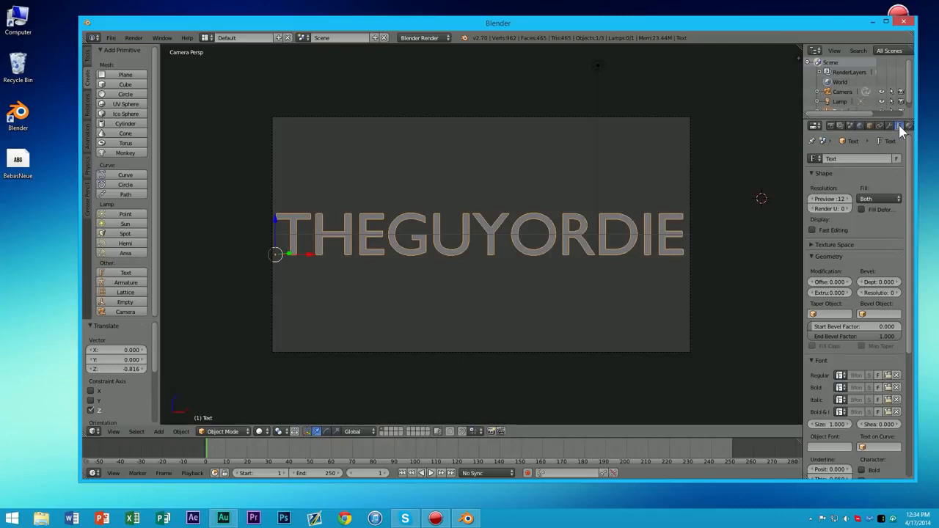
scroll(907, 209, down, 5)
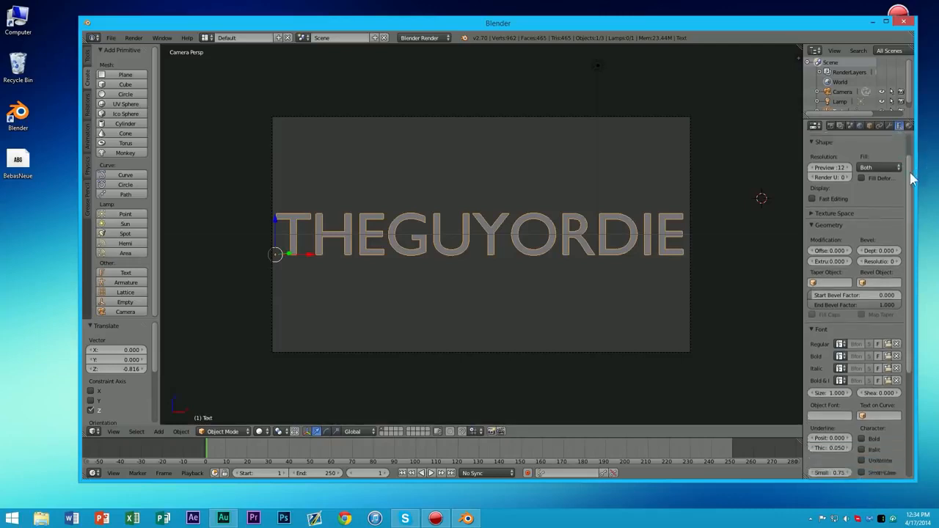
scroll(898, 252, down, 1)
click(816, 183)
click(816, 183)
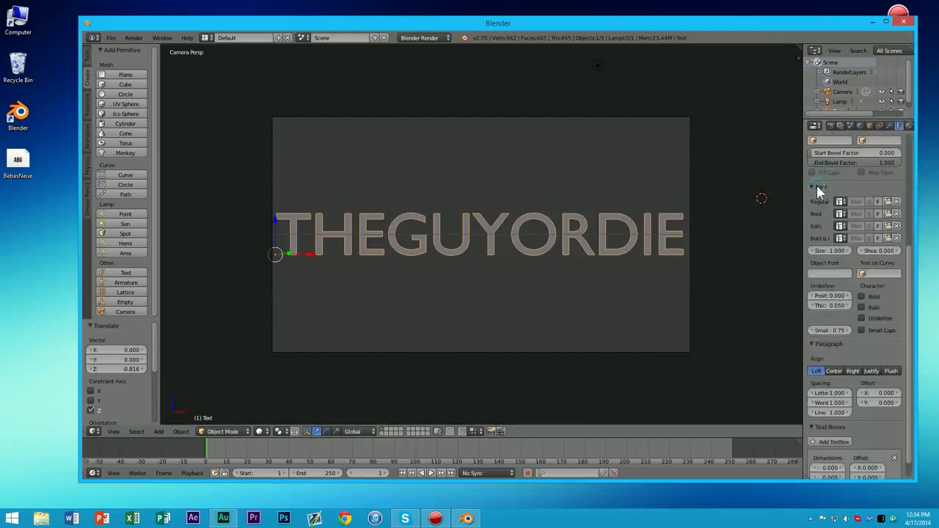
click(887, 202)
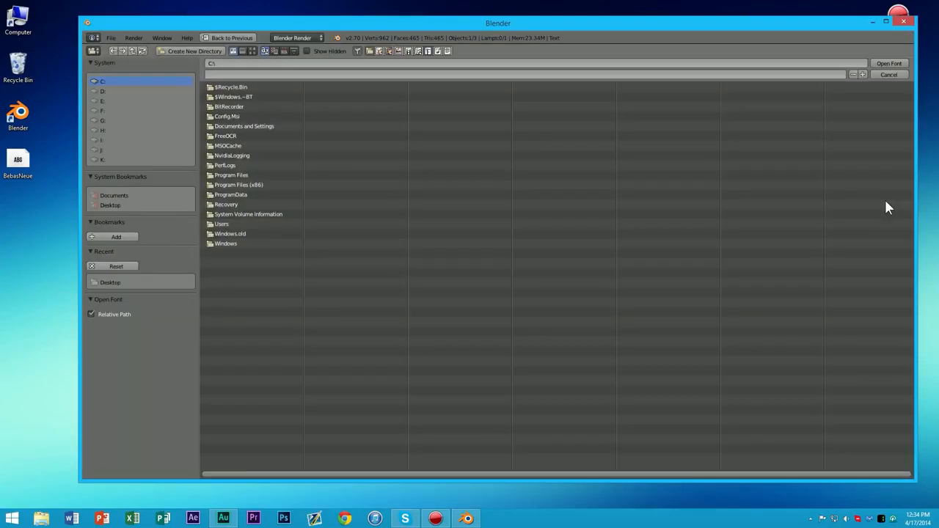
click(97, 204)
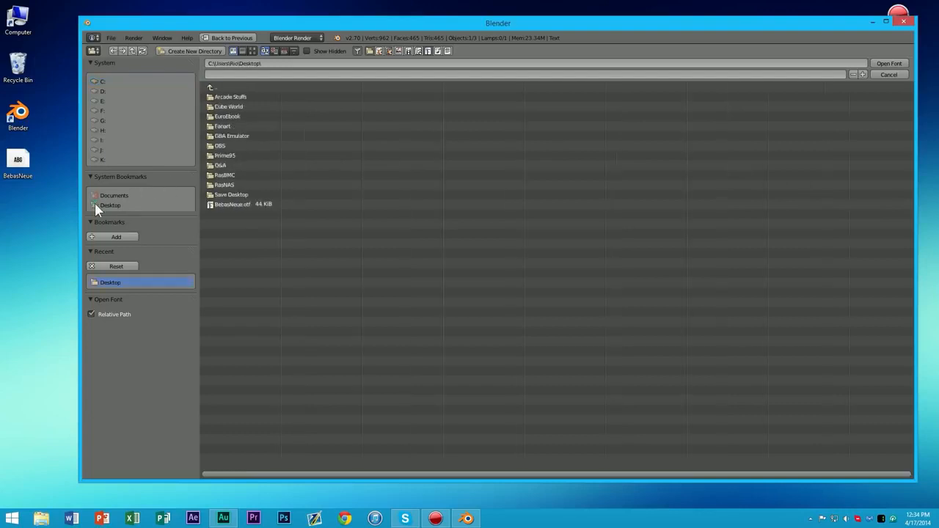
click(18, 166)
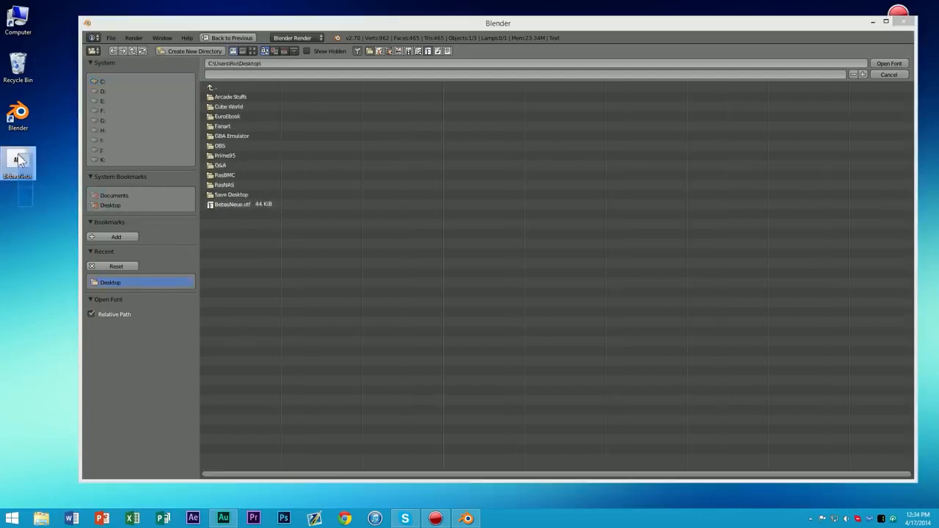
double_click(250, 205)
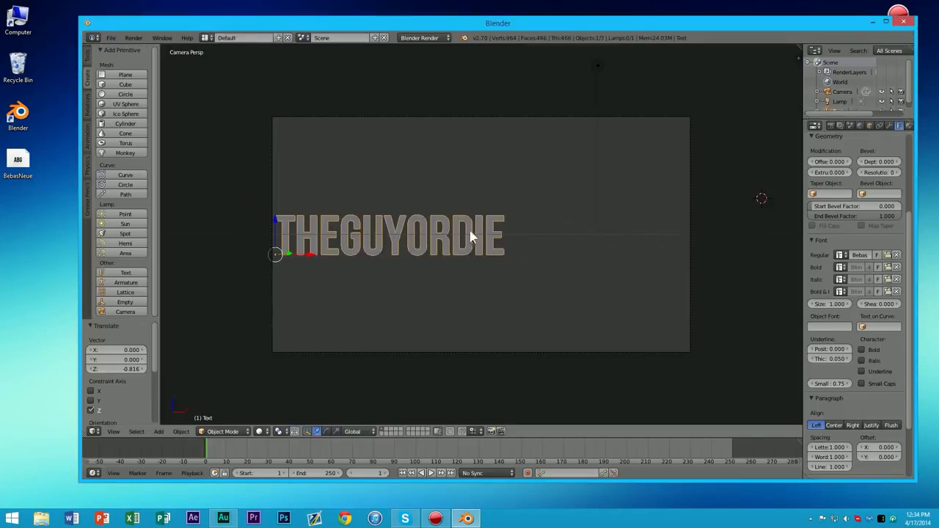
- Scale the text up by about 1.81 so it spans the full width of the camera frame
click(468, 175)
key(s)
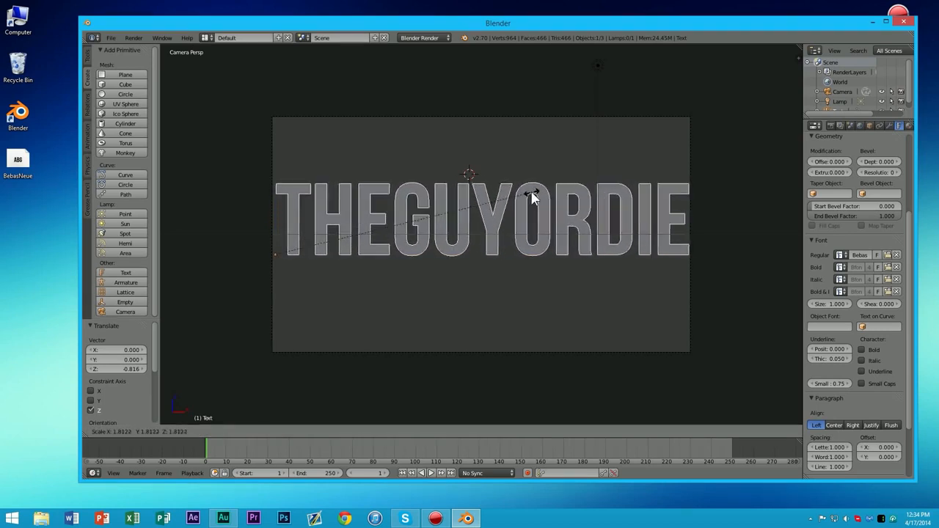
click(532, 198)
- Recenter the text in the camera frame by moving it about -0.57 along Z and -0.035 along X
key(g)
key(z)
click(276, 230)
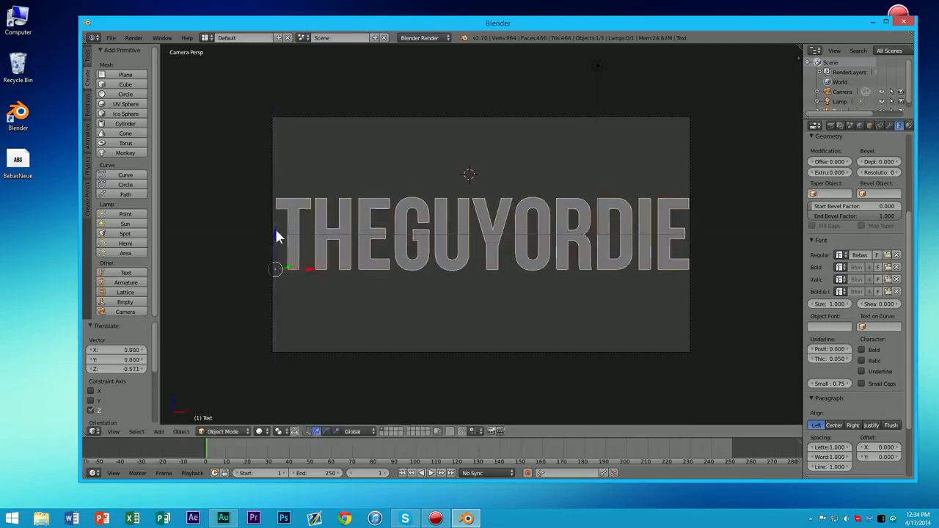
key(g)
key(x)
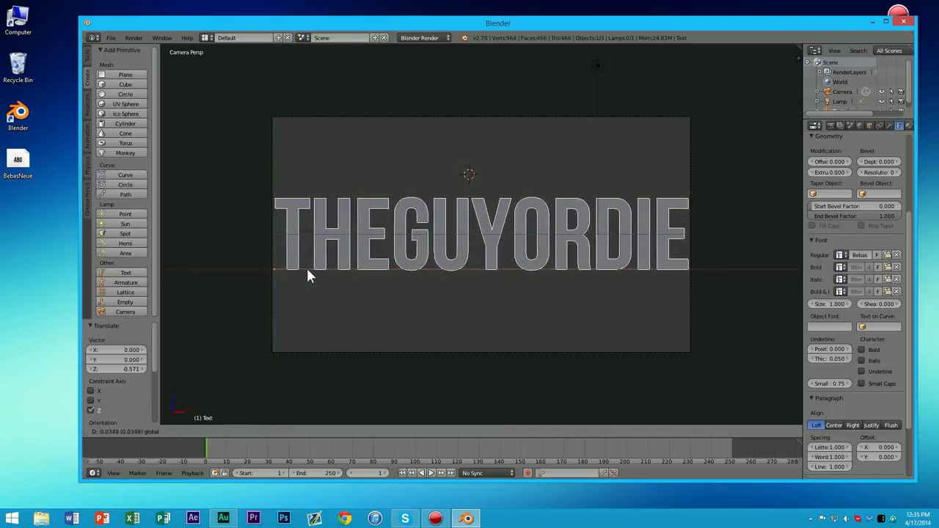
click(308, 275)
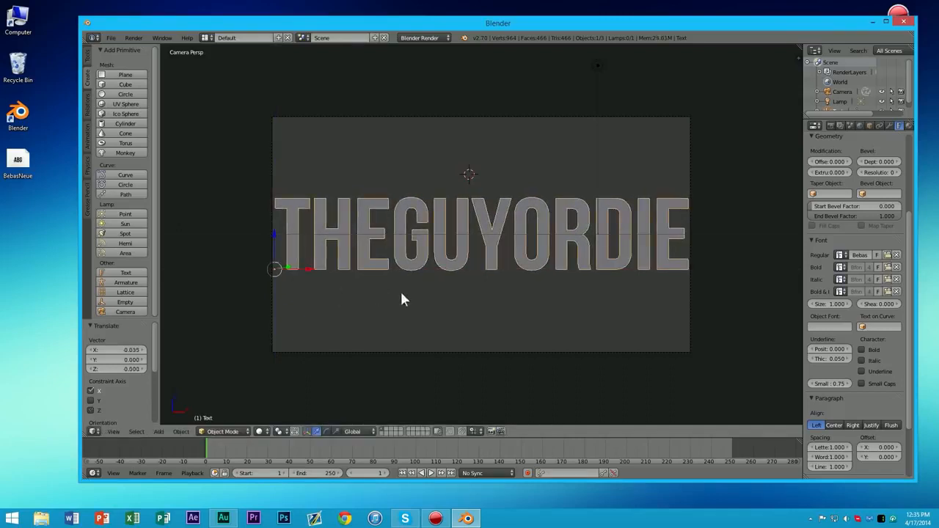
- Check the file type of the BebasNeue font on the desktop in its properties, and close them
click(42, 184)
drag(29, 178, 13, 165)
click(56, 148)
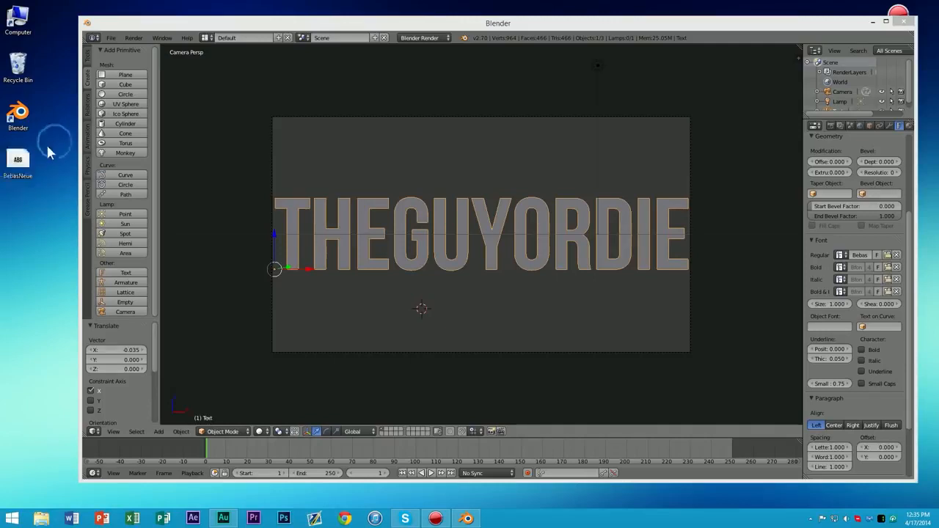
right_click(16, 175)
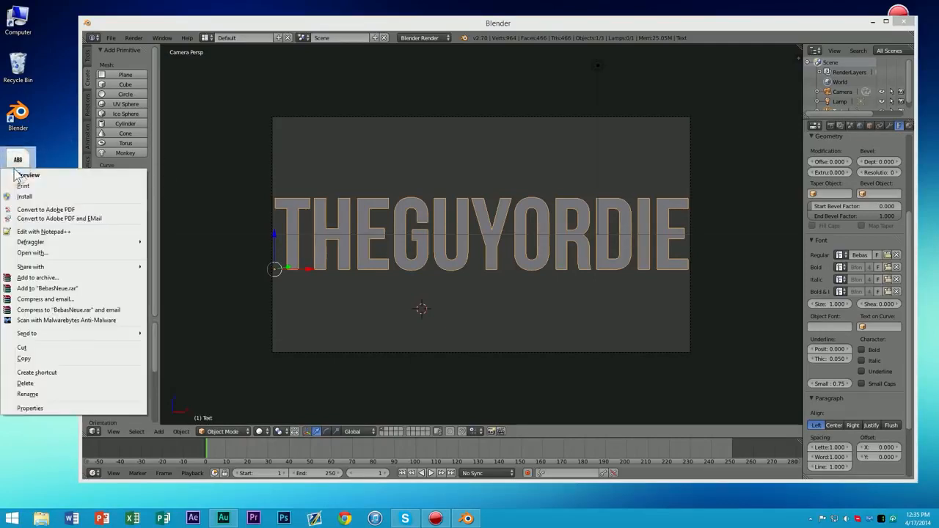
click(51, 405)
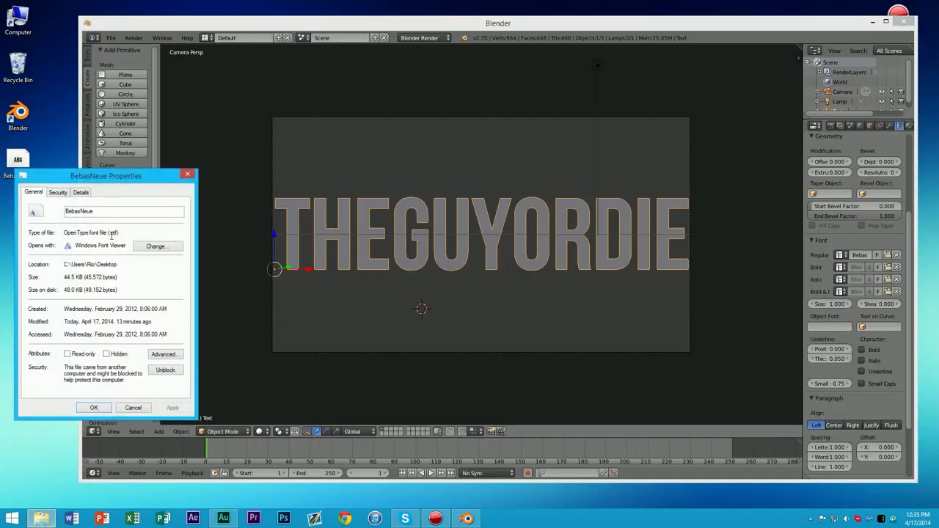
click(188, 174)
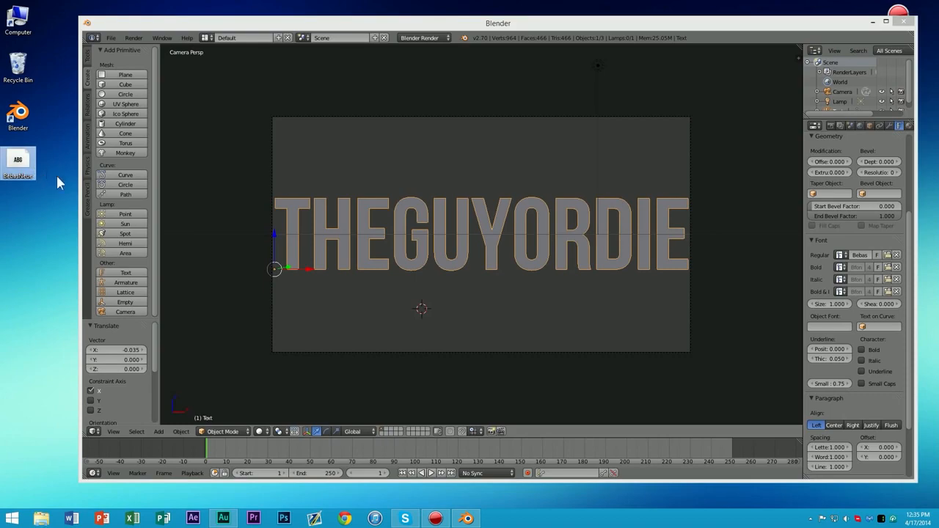
- Preview the BebasNeue font's sample characters in the font viewer and close the preview
double_click(18, 167)
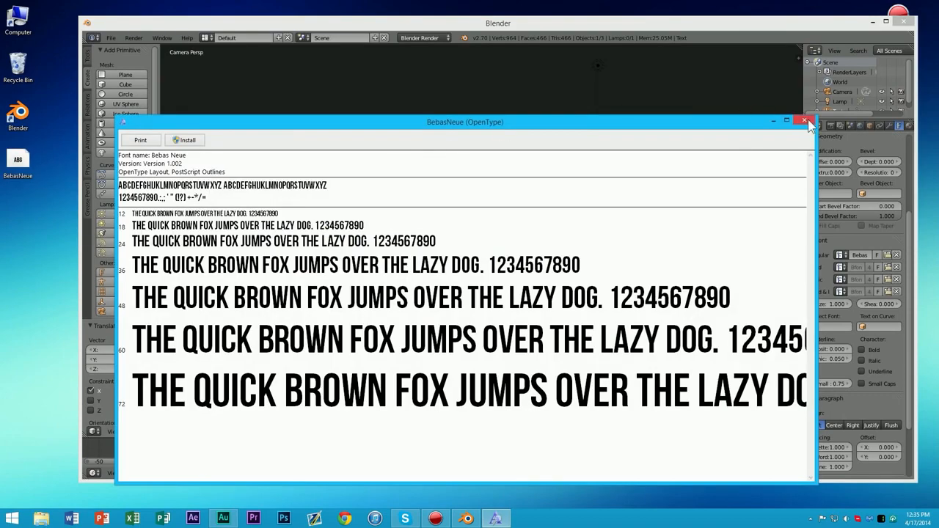
click(806, 121)
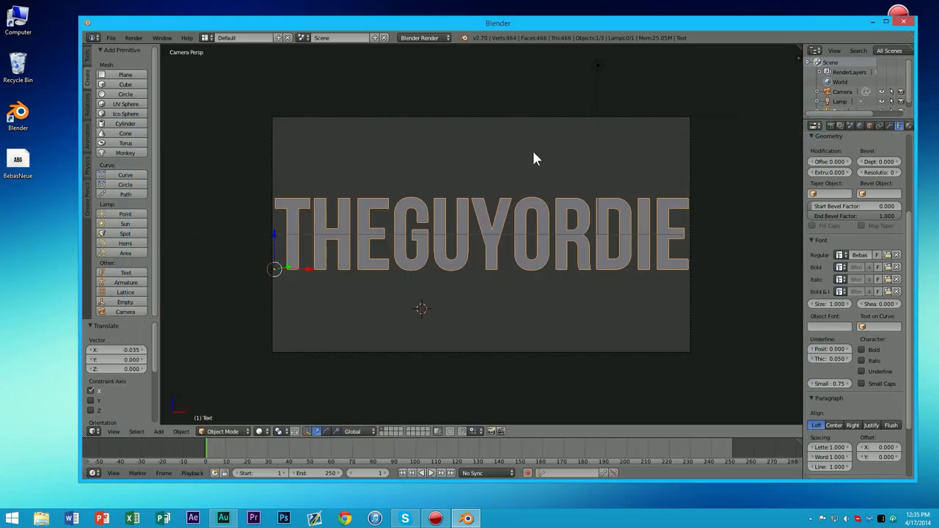
click(33, 167)
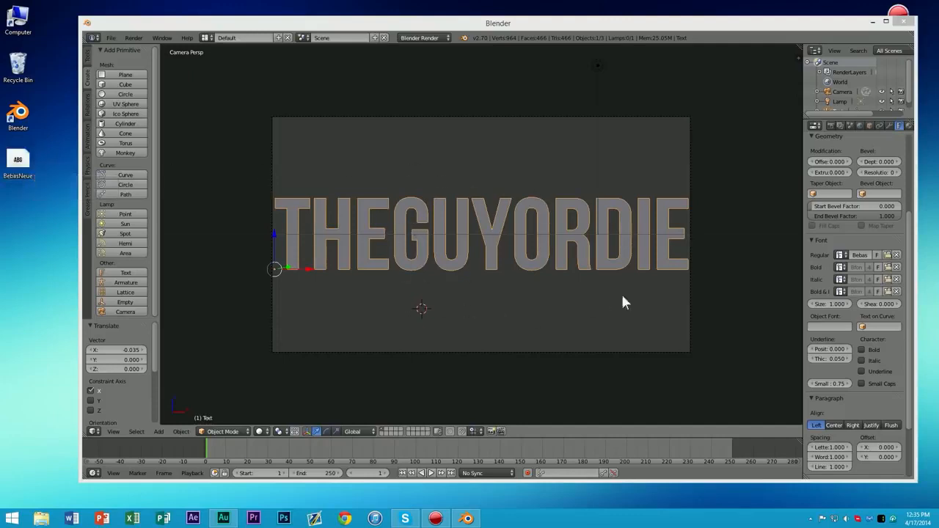
- Add a new material to the text and set its diffuse intensity to 1.000
click(909, 125)
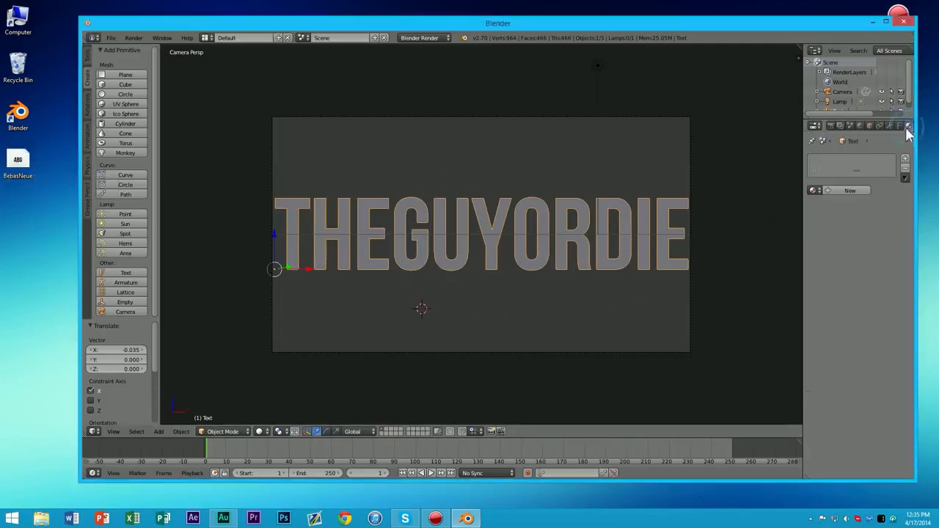
click(849, 191)
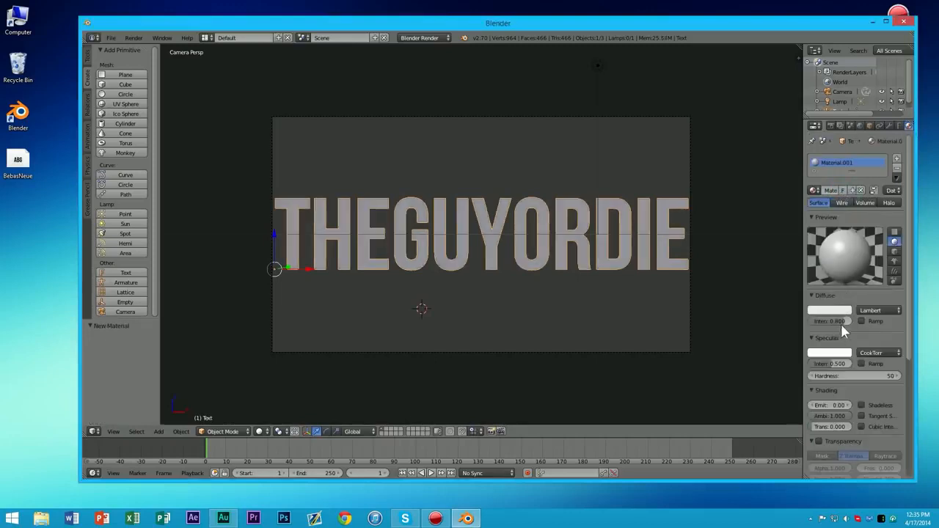
drag(840, 324, 869, 323)
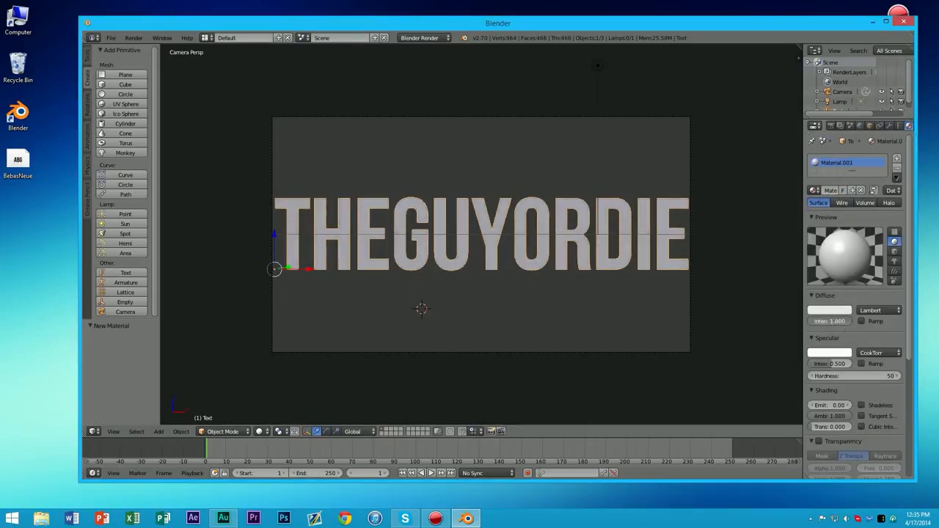
- Set the text material's diffuse color to a bright, saturated blue
click(846, 311)
drag(807, 238, 830, 193)
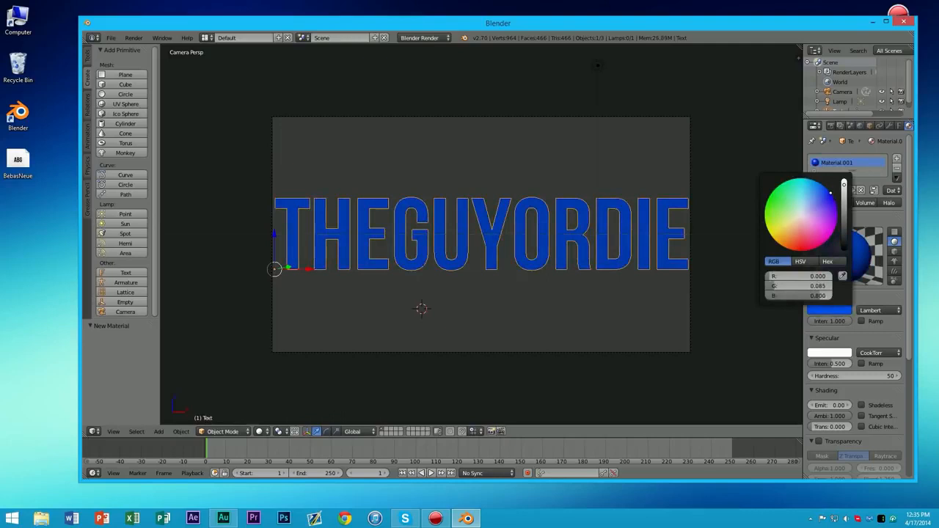
click(843, 183)
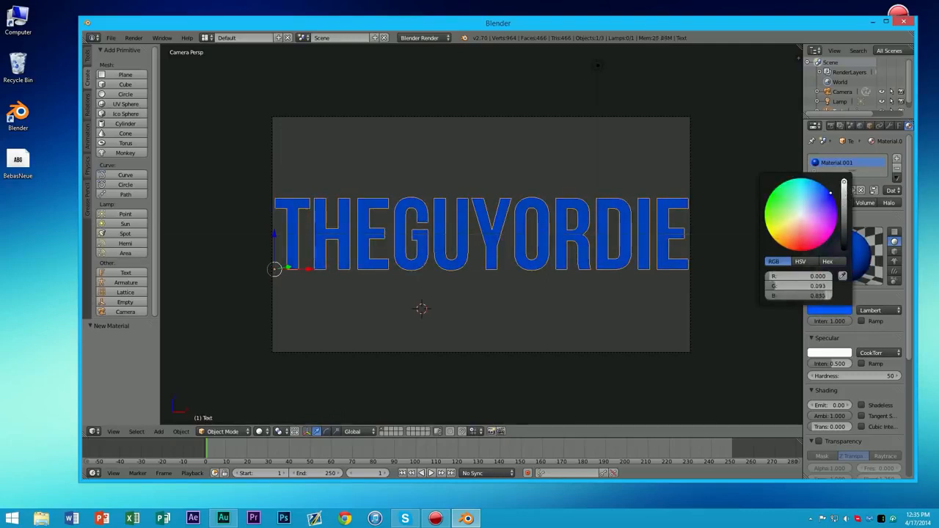
drag(831, 198, 829, 190)
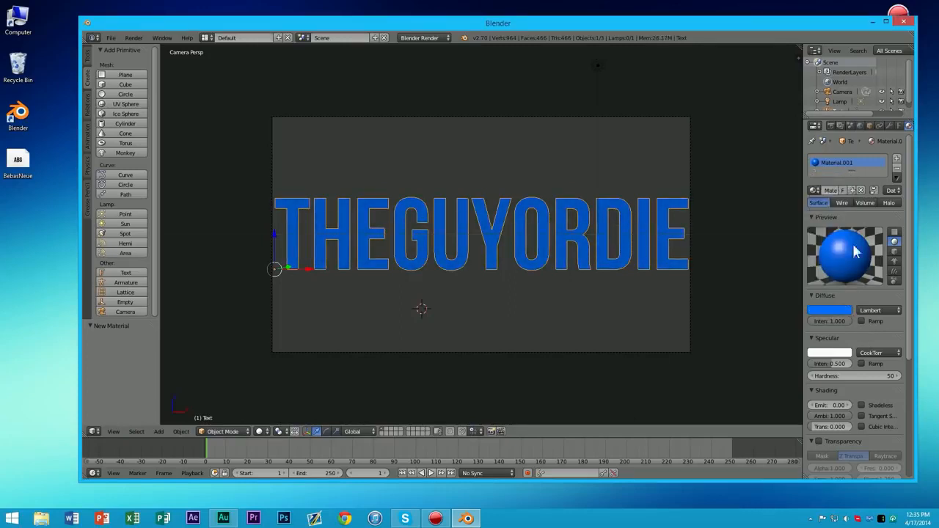
- Give the text thickness with an extrusion of 0.066 and a bevel depth of 0.022
click(899, 125)
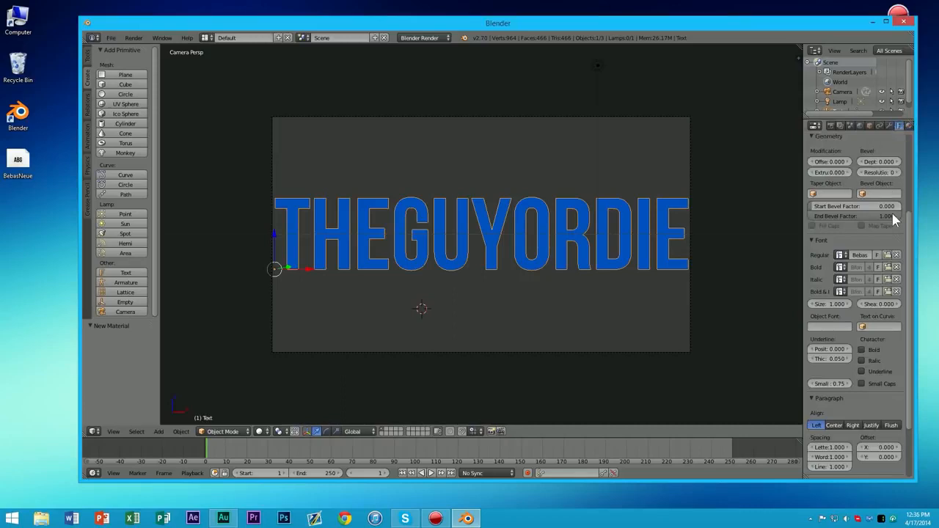
scroll(889, 214, up, 5)
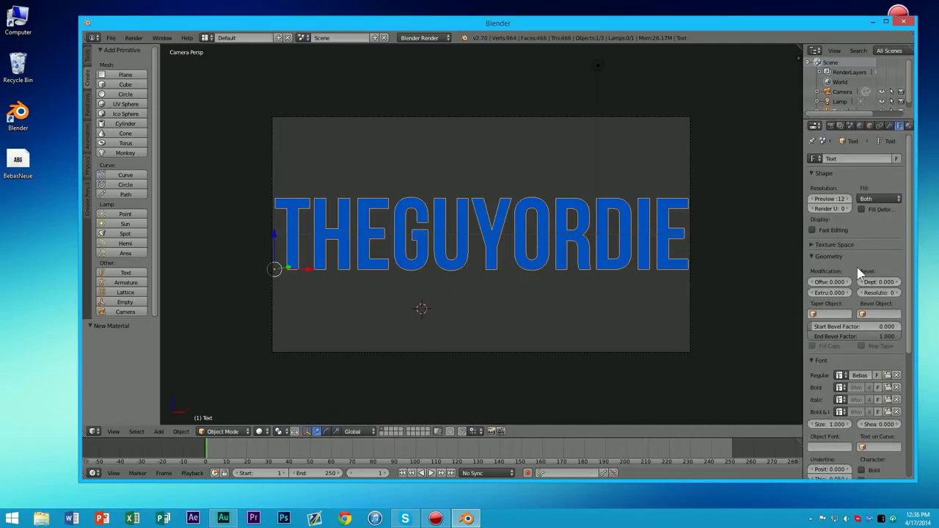
click(813, 257)
click(814, 257)
mouse_move(827, 293)
mouse_down()
mouse_move(862, 293)
mouse_move(843, 292)
mouse_up()
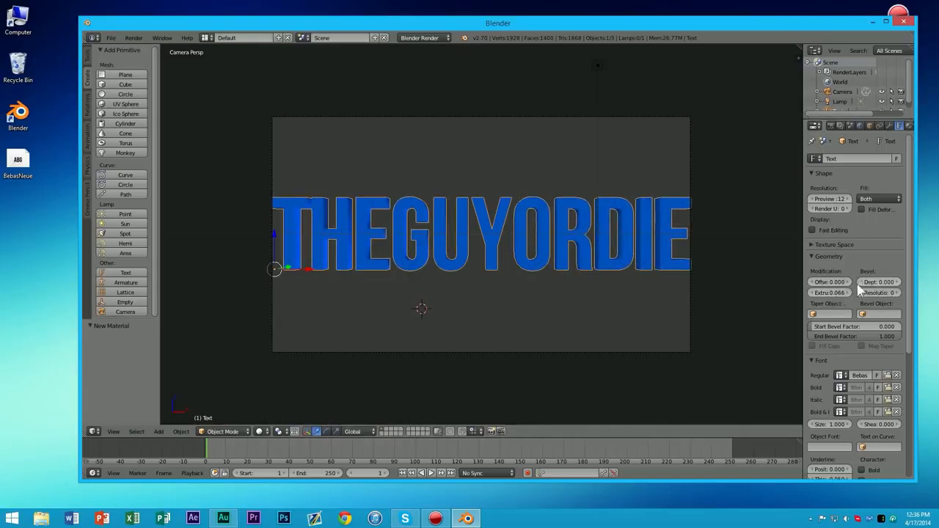
drag(873, 282, 886, 282)
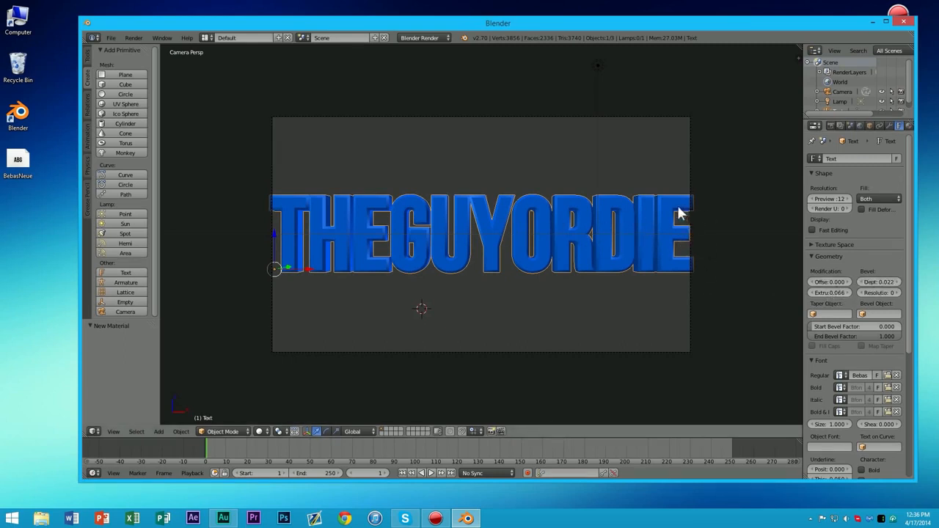
- Scale the text down to about 0.967 and recenter it in the frame, moving it about 0.245 along X and 0.018 along Z
key(s)
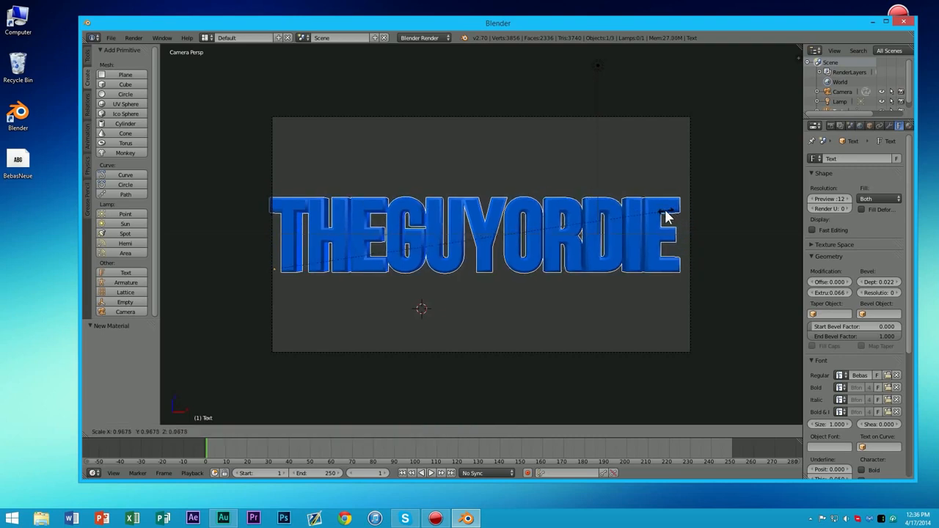
click(667, 215)
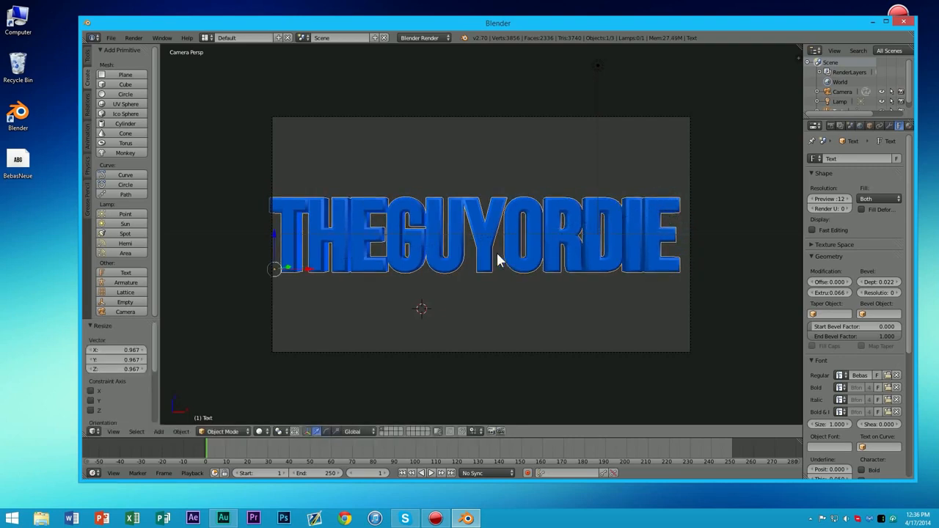
key(g)
key(x)
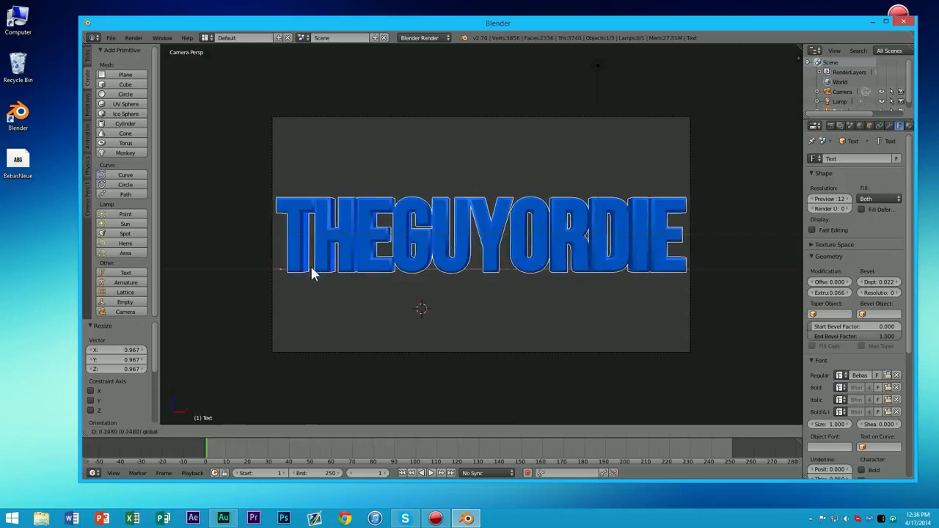
click(302, 260)
key(g)
key(z)
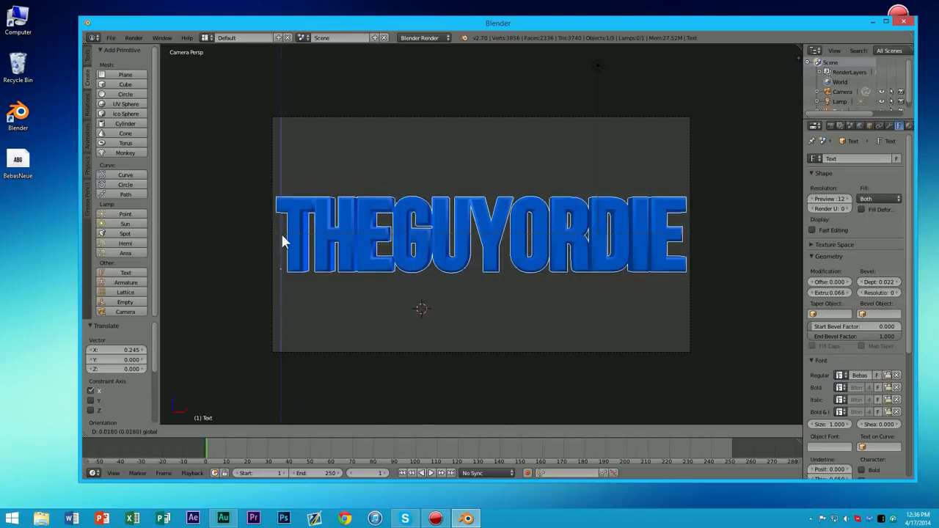
click(280, 231)
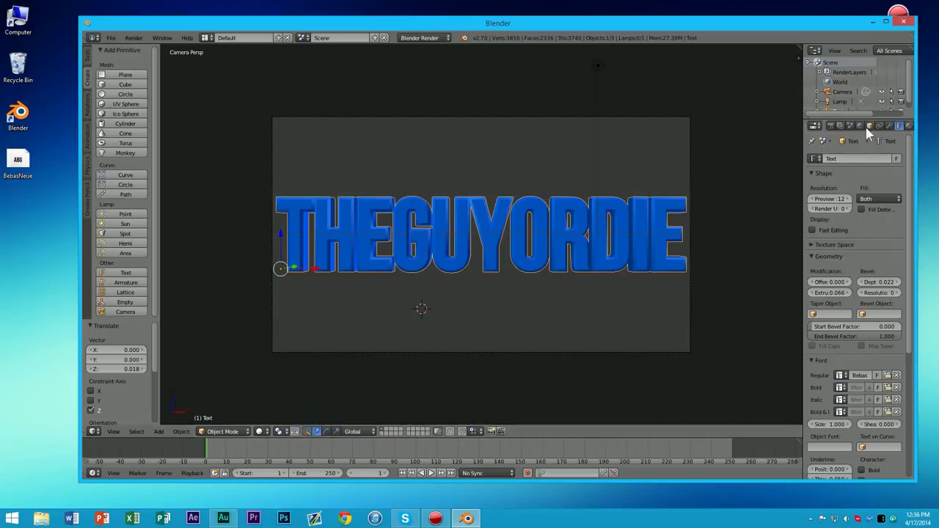
- Set the render resolution to 1920 × 1080 px at 100% scale
click(831, 125)
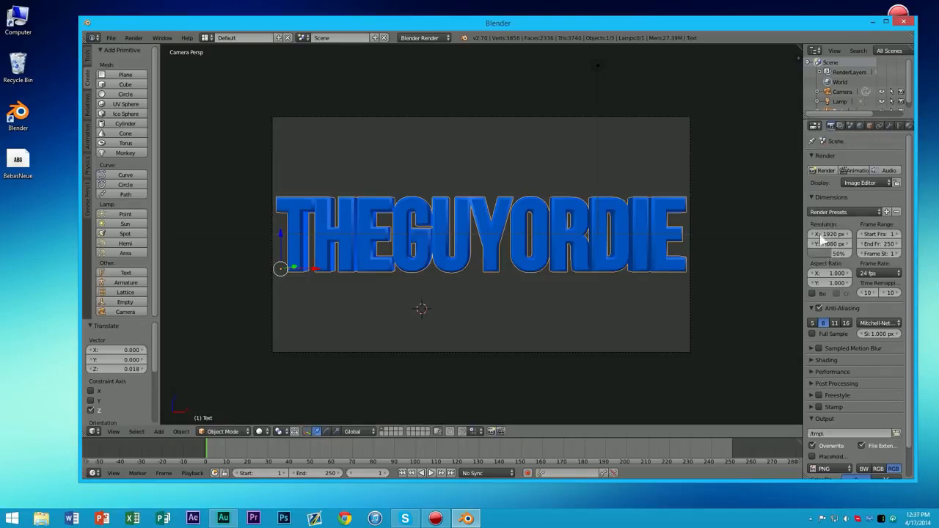
drag(834, 259, 853, 253)
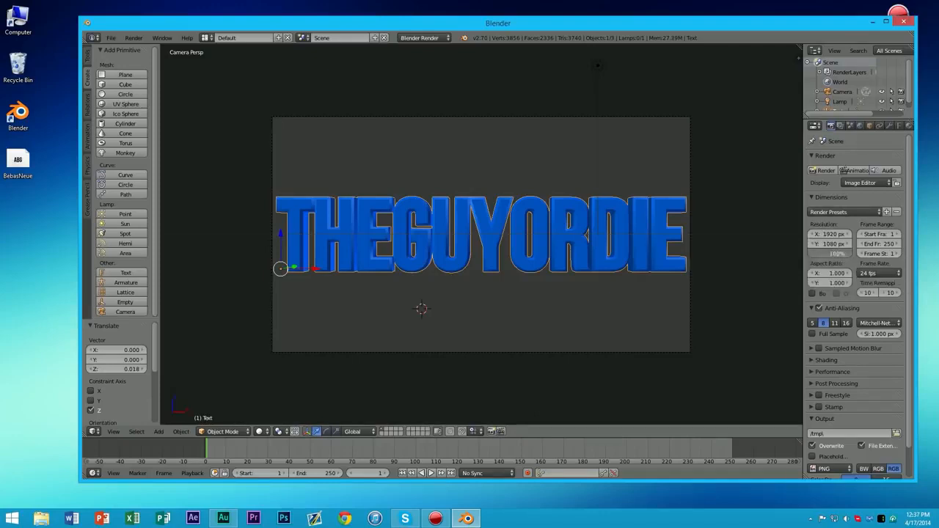
drag(827, 238, 796, 244)
click(827, 233)
text(1920)
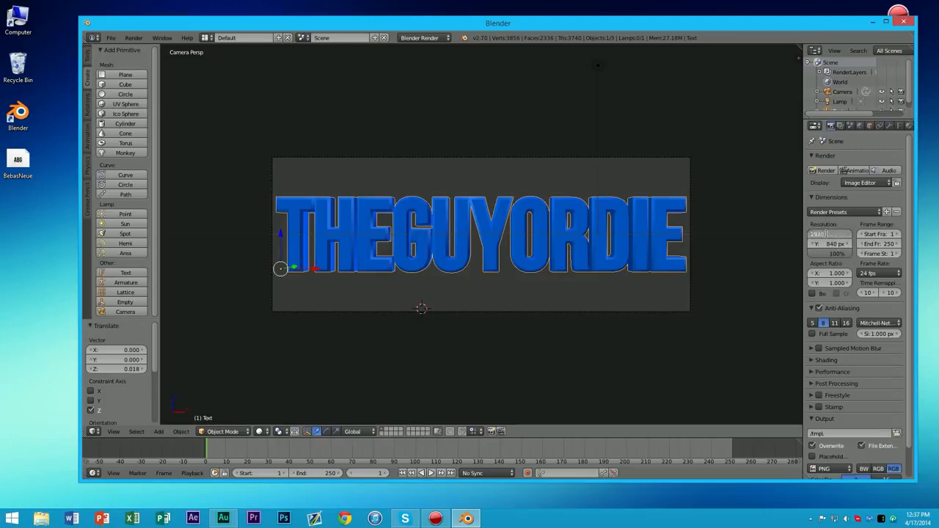
key(Return)
click(832, 245)
text(1080)
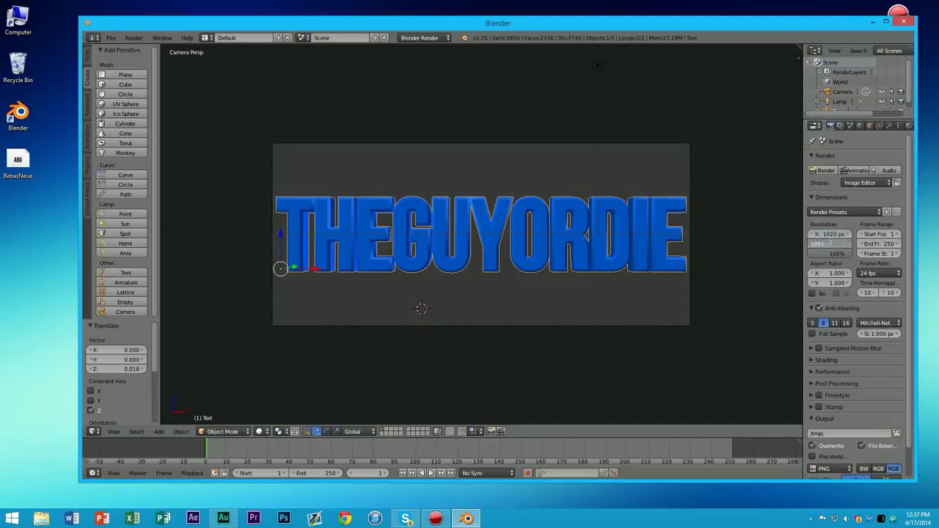
key(Return)
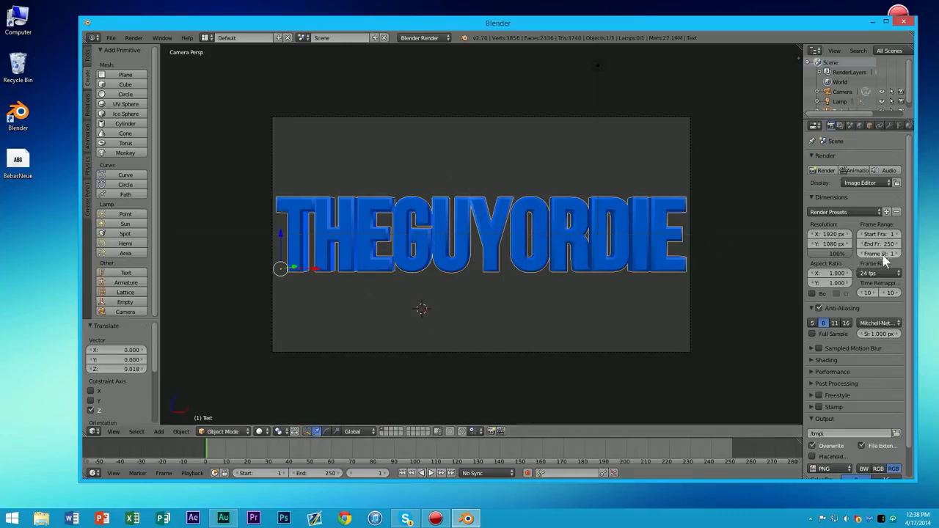
- Set the render output to PNG with RGBA color and raise the compression to 100%
scroll(910, 250, down, 2)
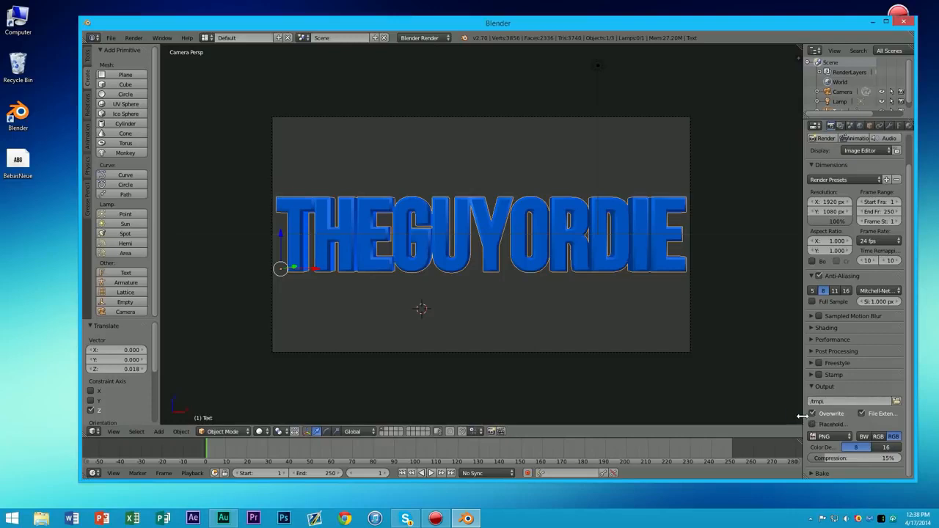
drag(801, 416, 792, 416)
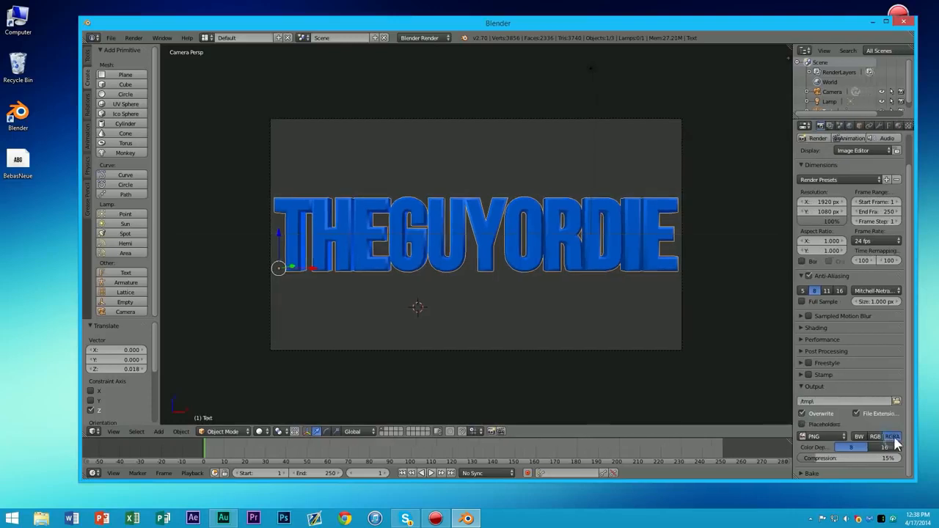
click(824, 434)
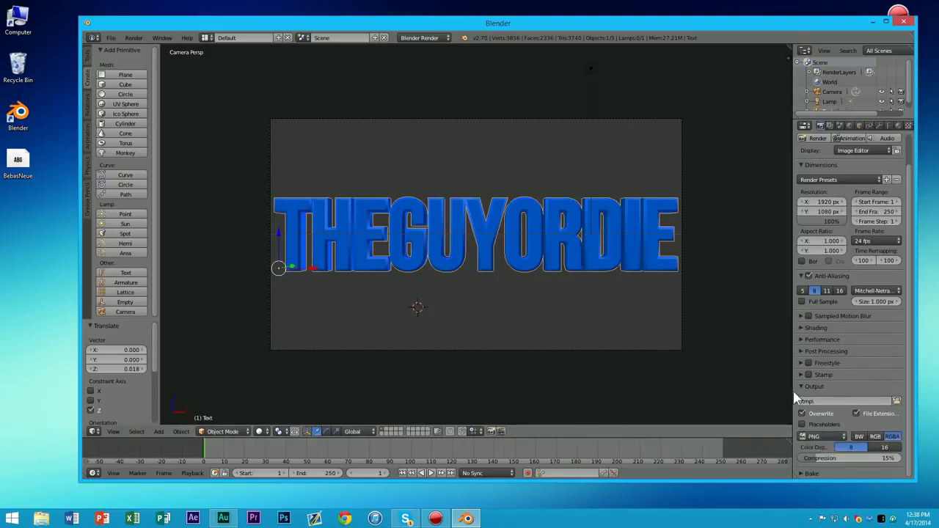
mouse_move(793, 389)
mouse_down()
mouse_move(807, 389)
mouse_move(791, 389)
mouse_up()
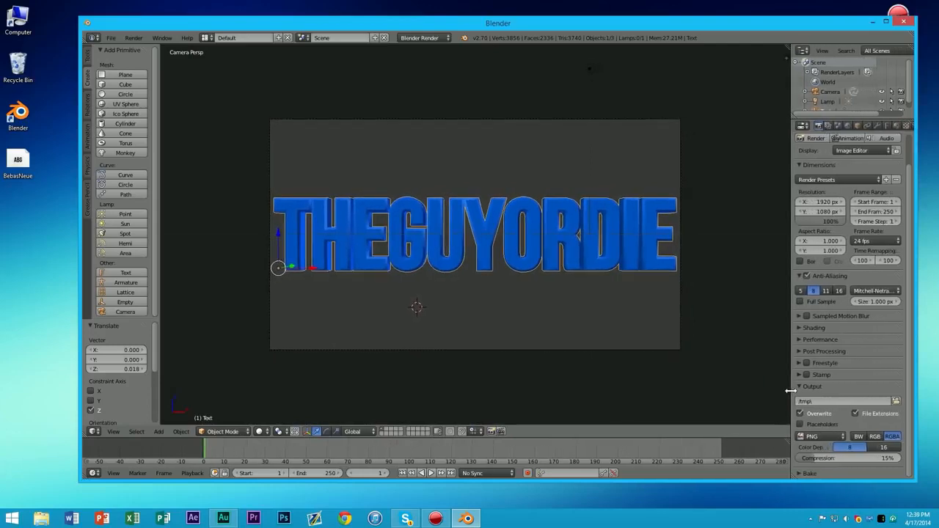
click(891, 437)
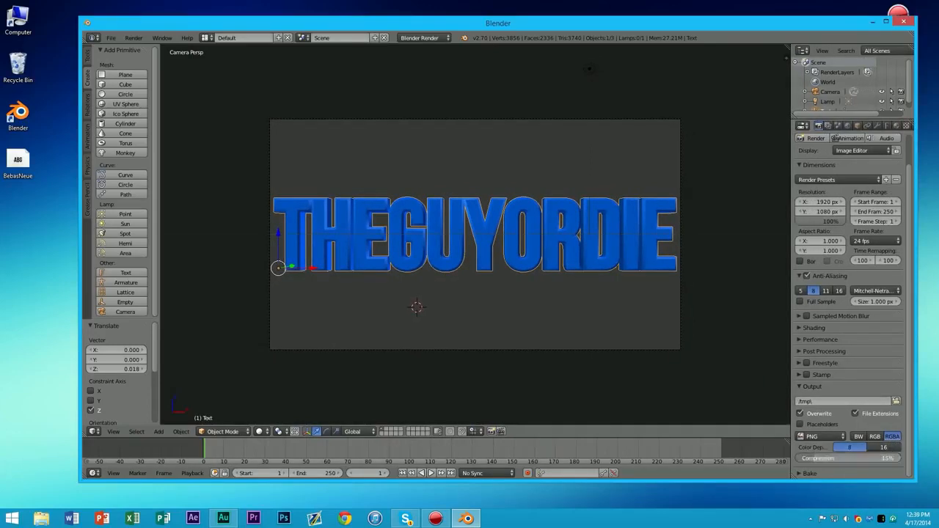
drag(865, 459, 901, 459)
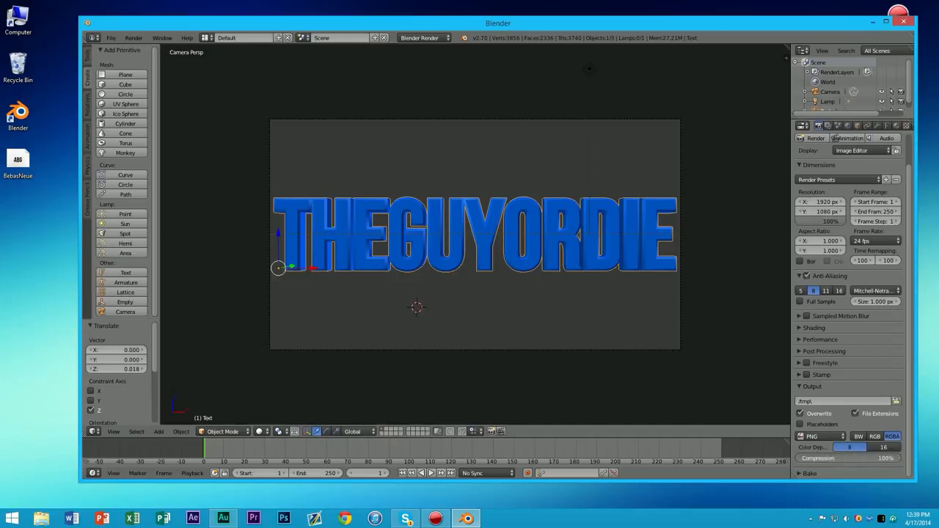
mouse_move(900, 459)
mouse_down()
mouse_move(798, 458)
mouse_move(902, 458)
mouse_up()
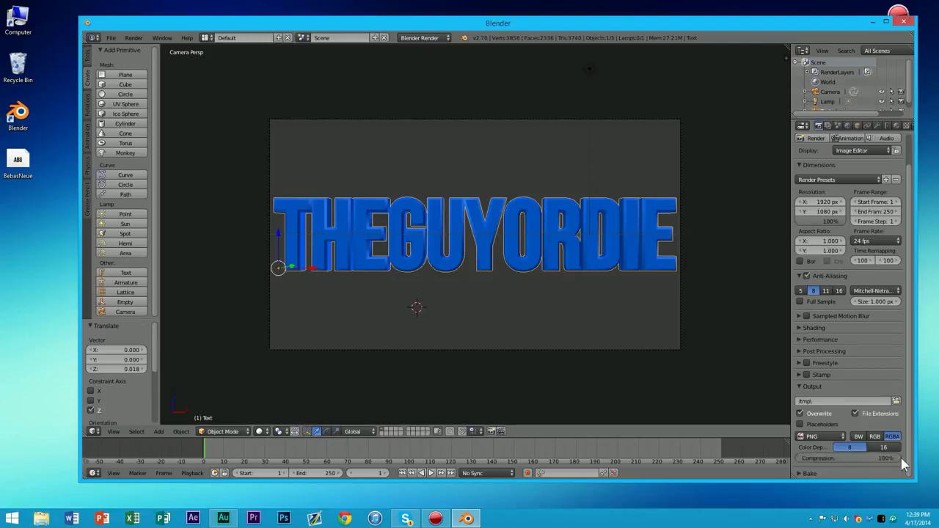
- Set the alpha mode in the render shading settings to Transparent
click(800, 330)
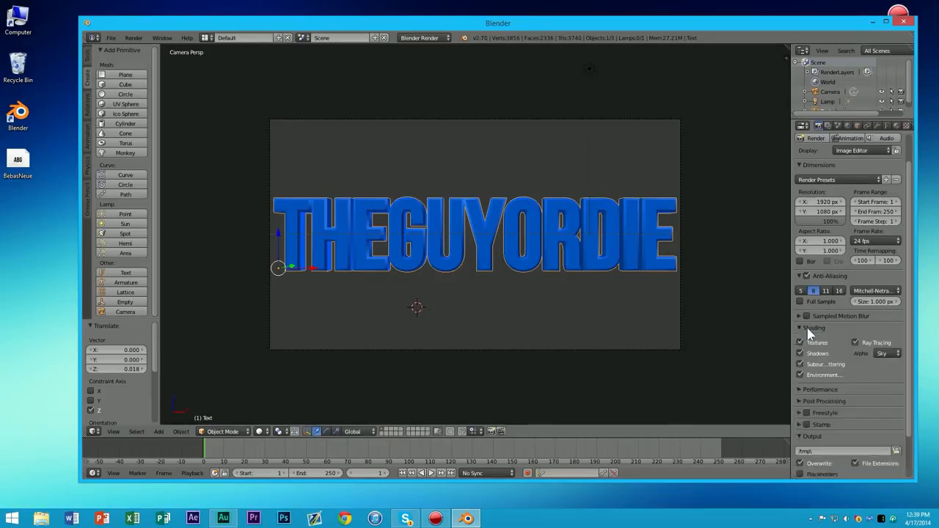
click(887, 353)
click(860, 331)
click(883, 353)
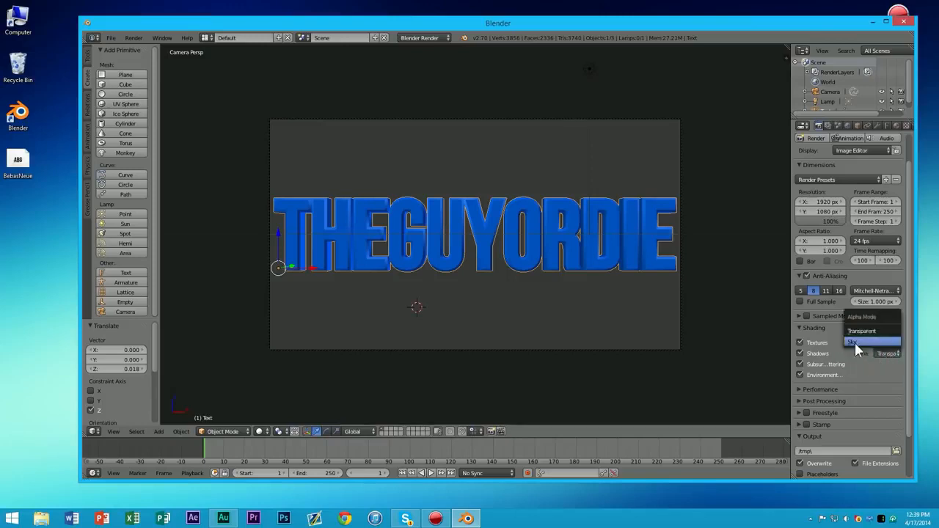
click(854, 340)
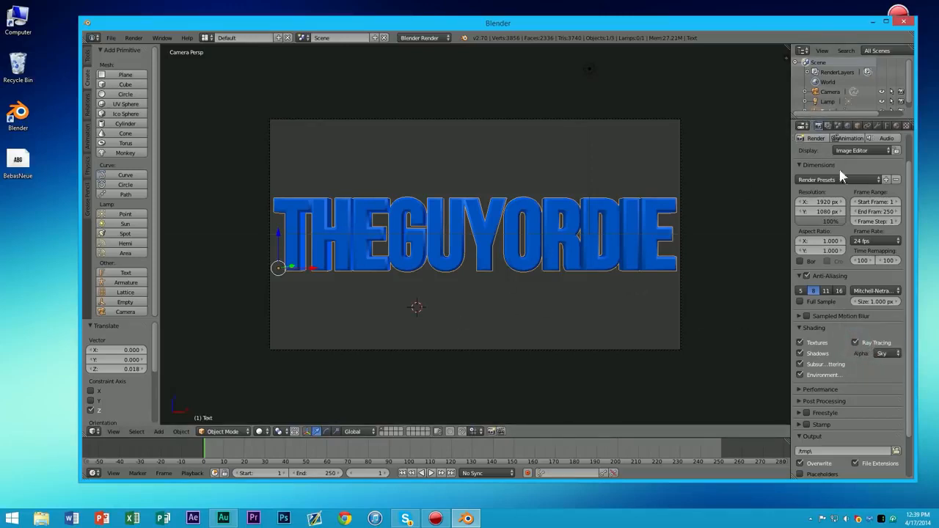
click(886, 352)
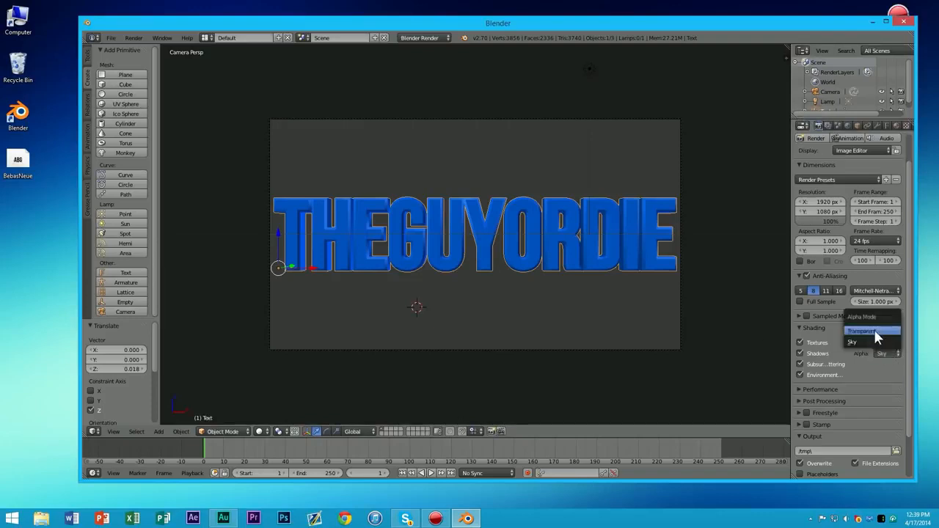
click(875, 331)
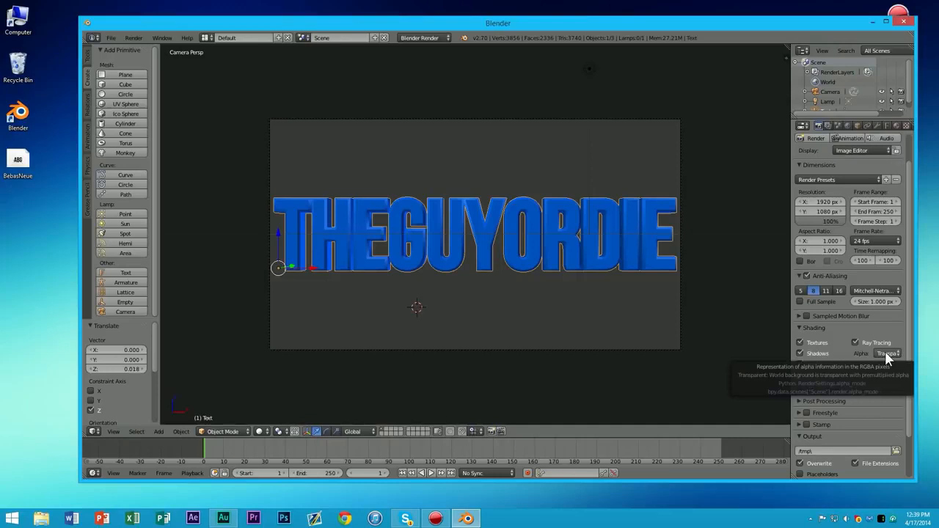
click(881, 353)
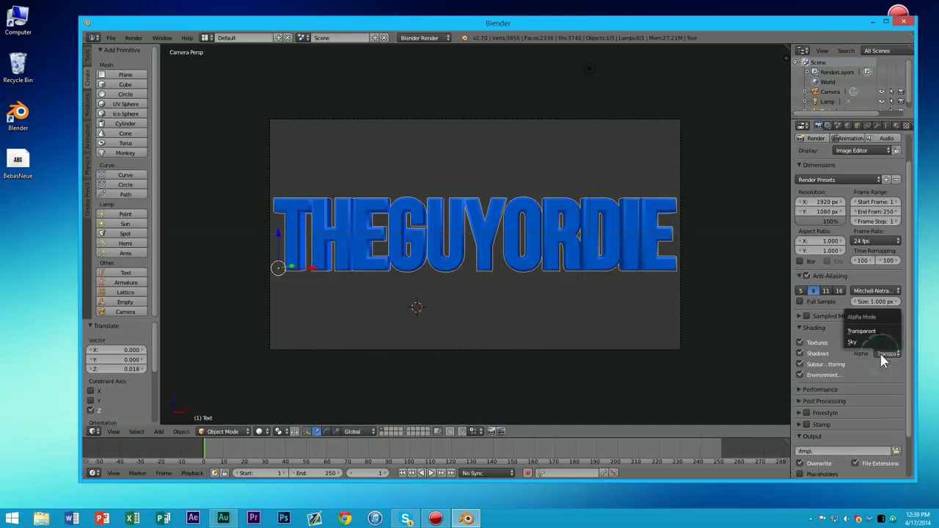
click(863, 324)
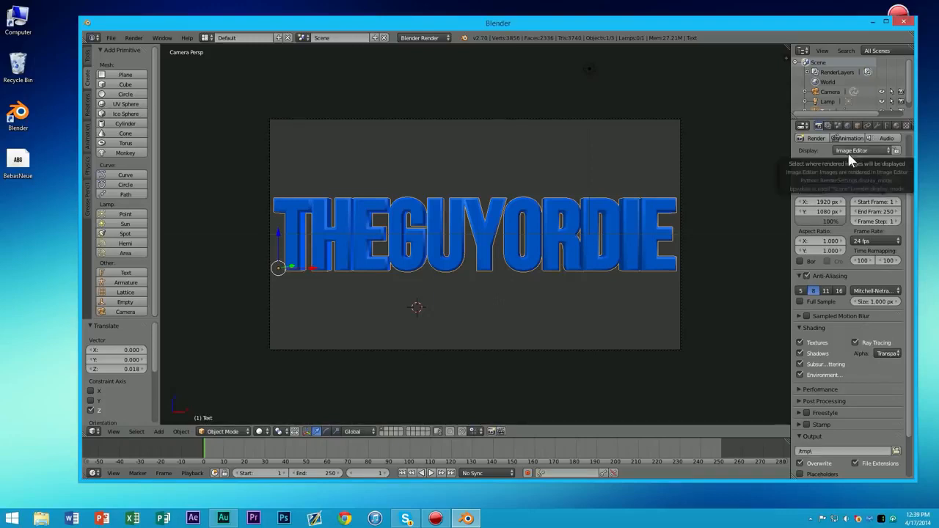
- Render a test image of the text, inspect it and return to the 3D view
click(812, 139)
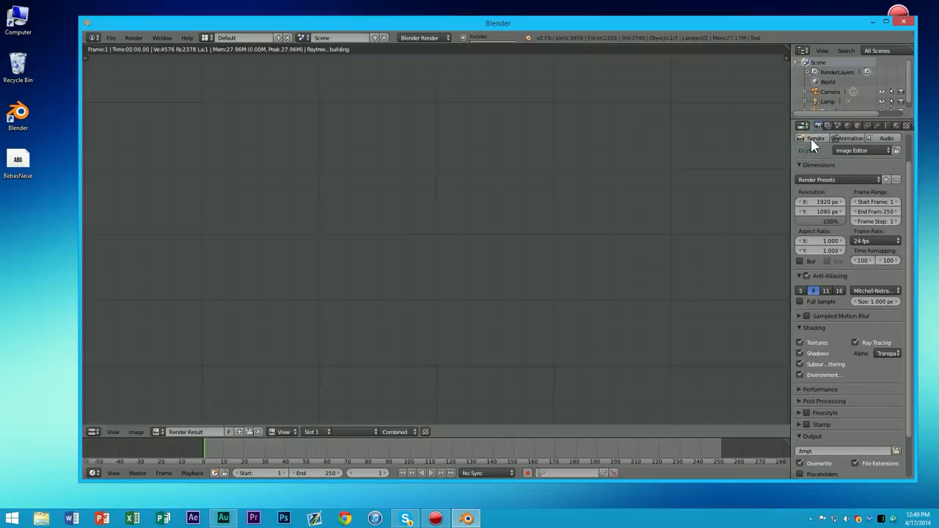
scroll(421, 232, down, 3)
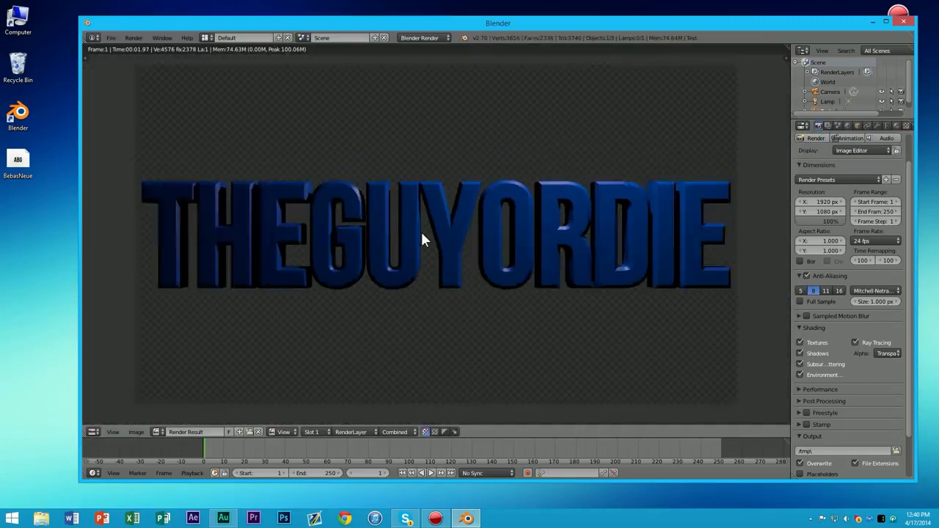
scroll(421, 232, up, 1)
key(Escape)
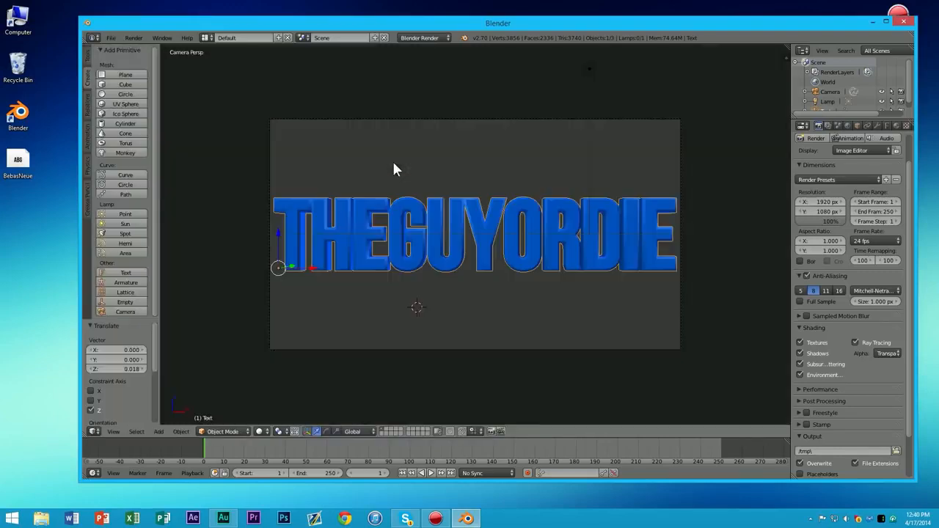
- Enable ambient occlusion, environment lighting and indirect lighting for the world, and set the gather method to Approximate
scroll(583, 203, up, 2)
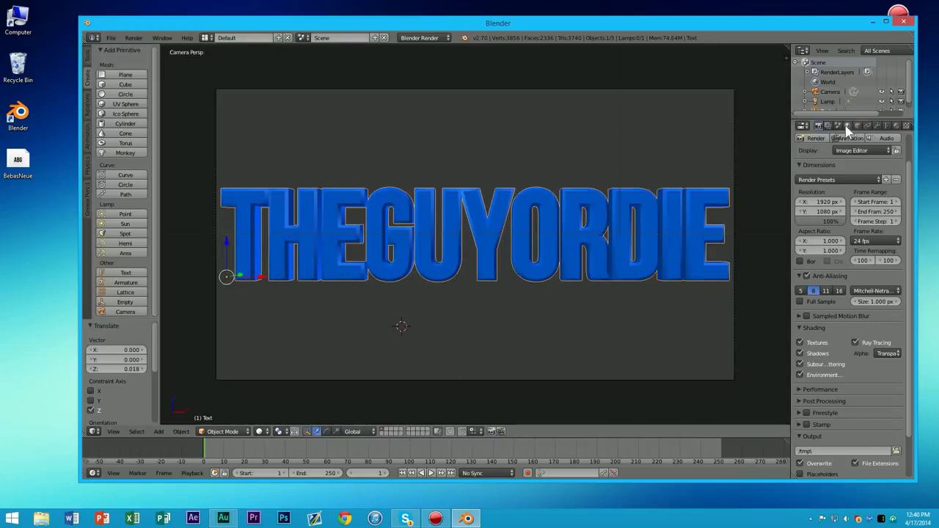
click(848, 126)
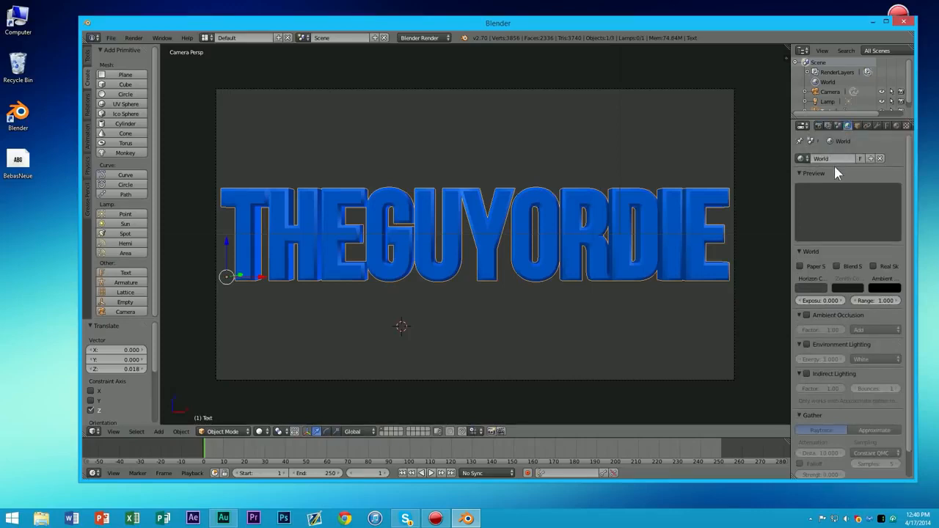
scroll(843, 192, down, 2)
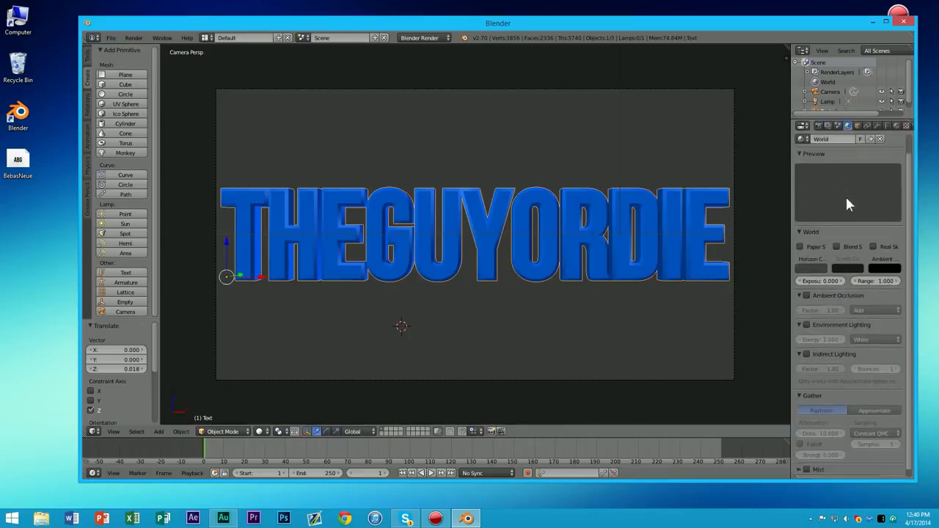
click(808, 288)
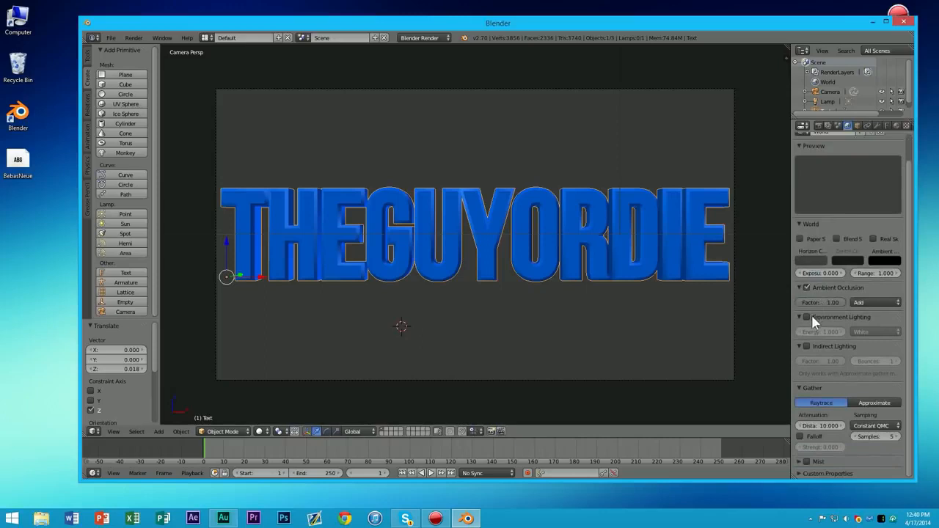
click(807, 317)
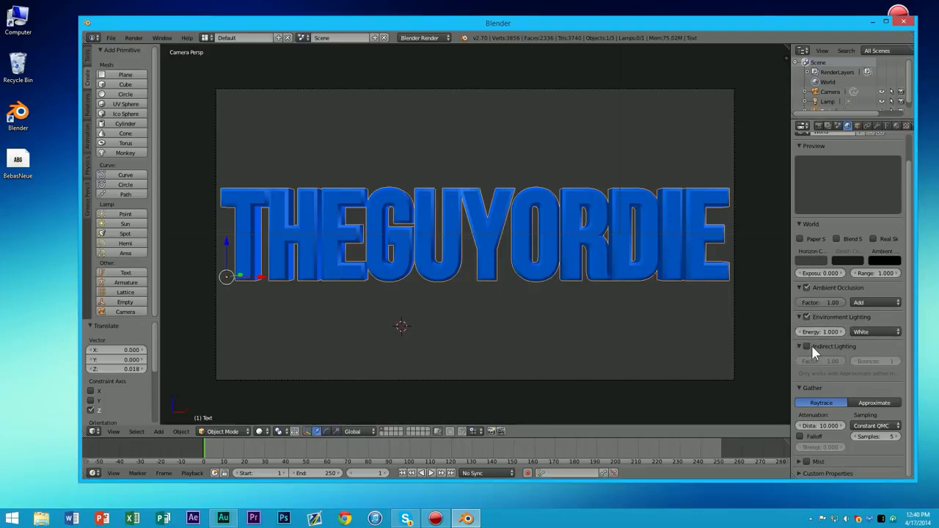
click(812, 345)
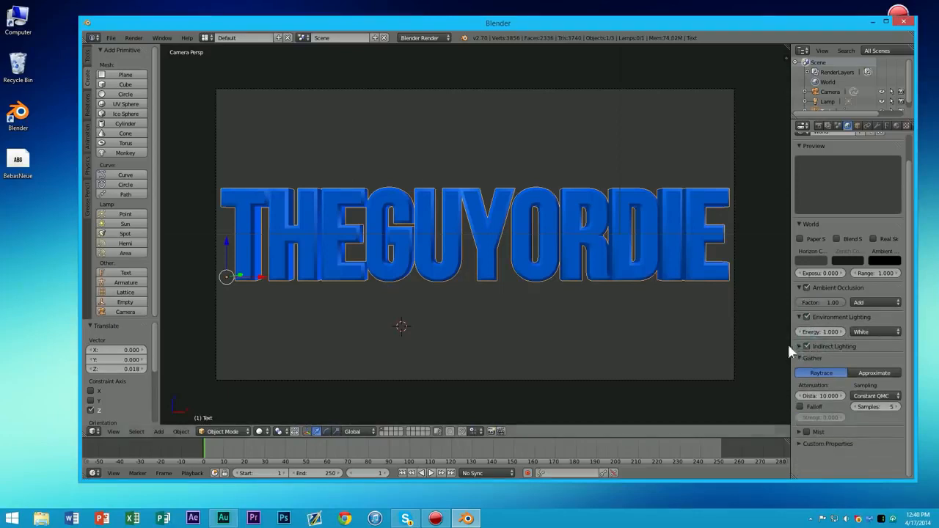
click(799, 344)
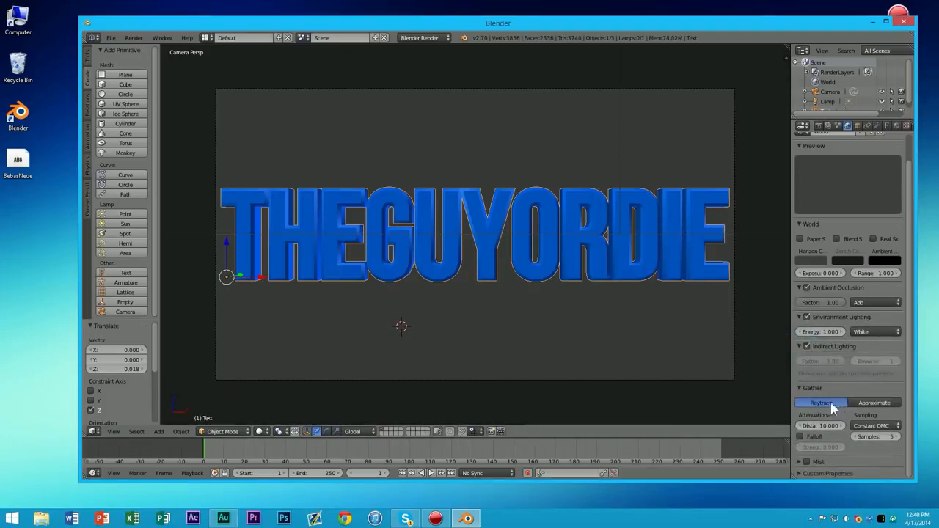
click(867, 404)
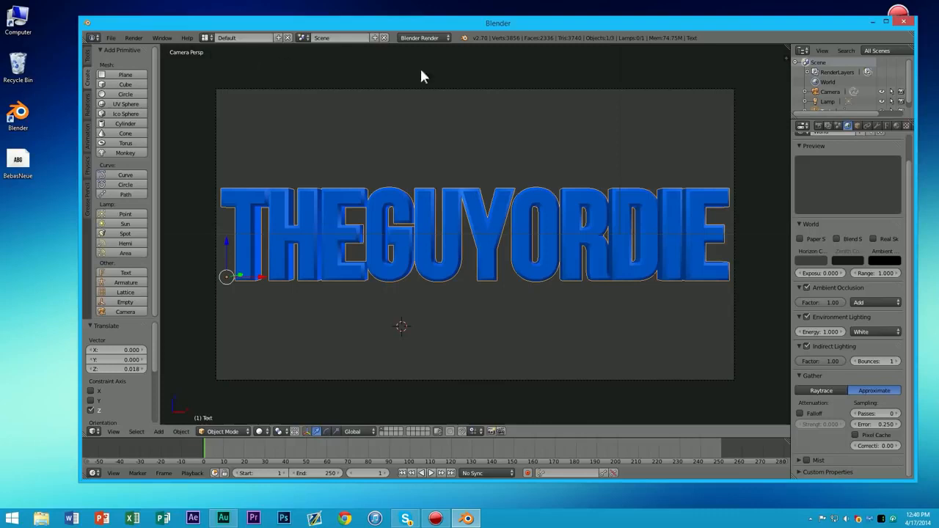
- Render the still image of the text again with the new world lighting
click(821, 125)
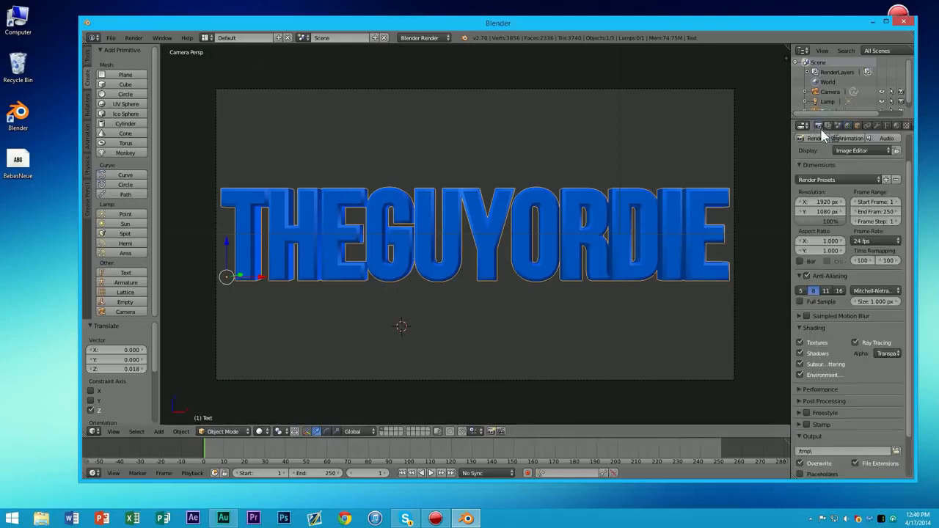
click(816, 139)
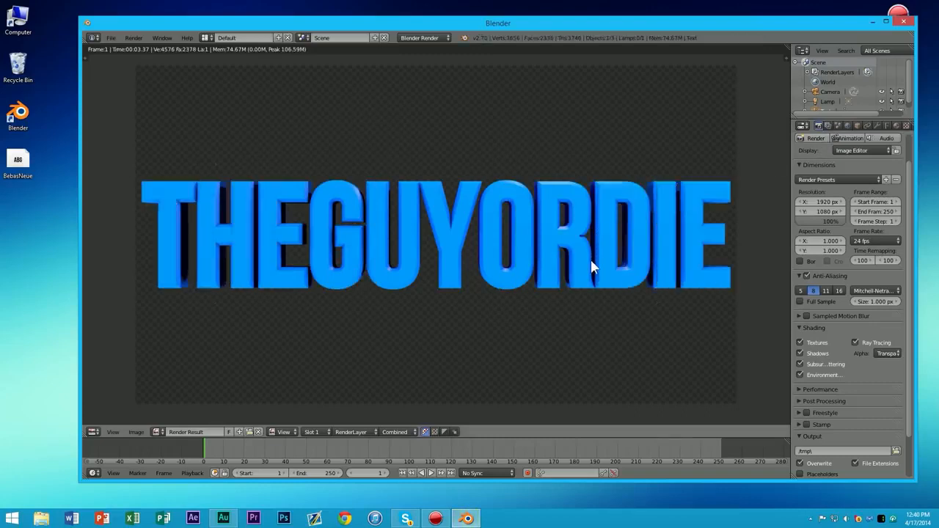
click(516, 222)
- Save a copy of the rendered image to the Desktop as untitled.png in PNG format with RGBA color
click(136, 433)
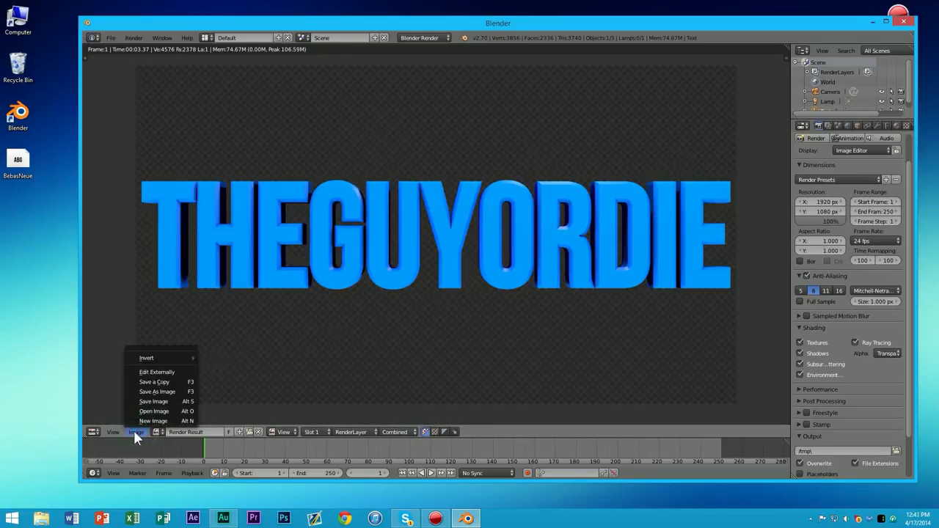
click(153, 383)
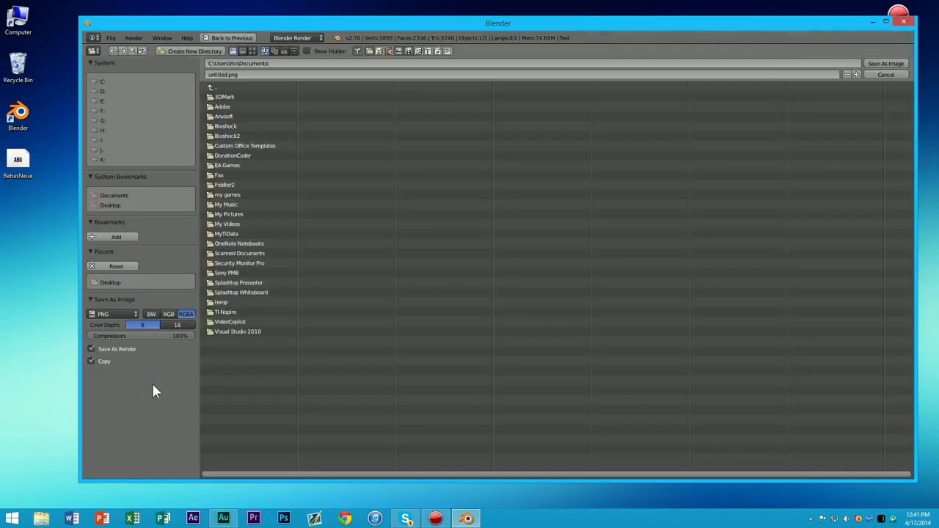
click(110, 206)
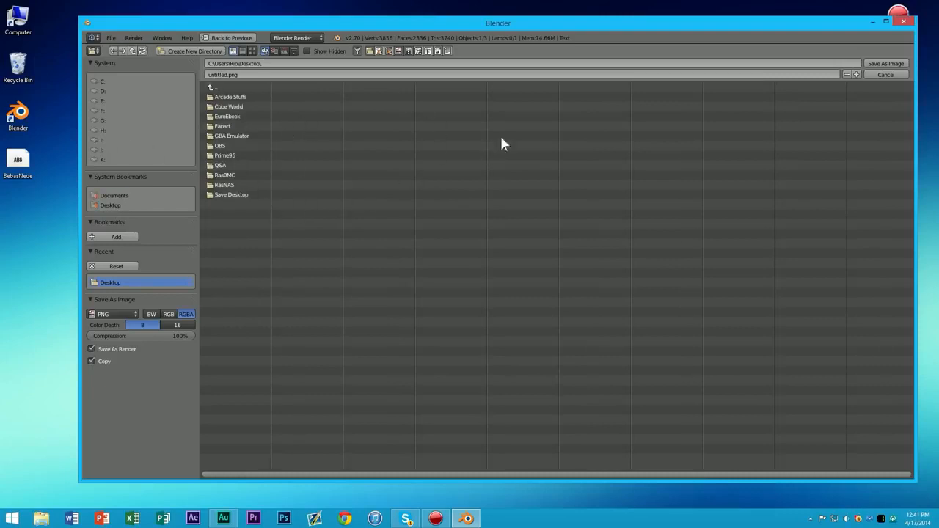
click(875, 63)
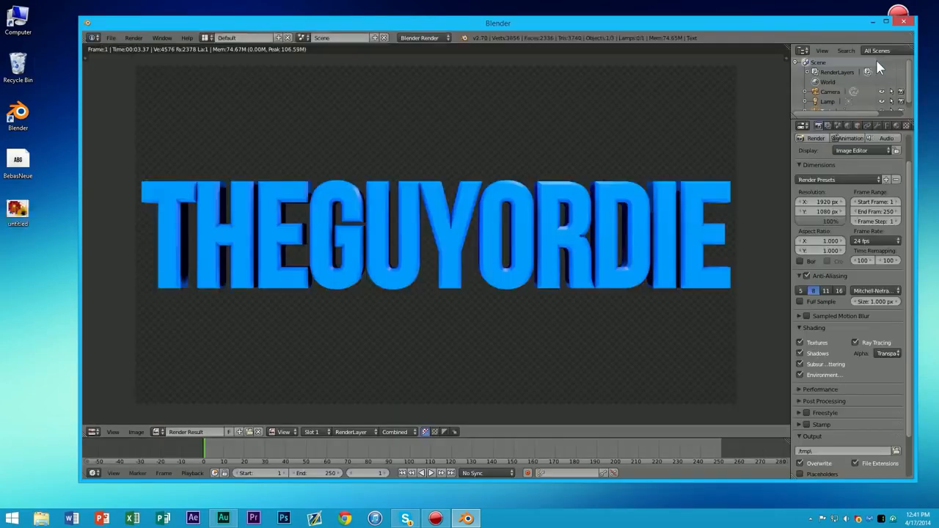
- Open the saved untitled image from the desktop in Windows Photo Viewer, inspect the lettering up close and close the viewer
double_click(17, 213)
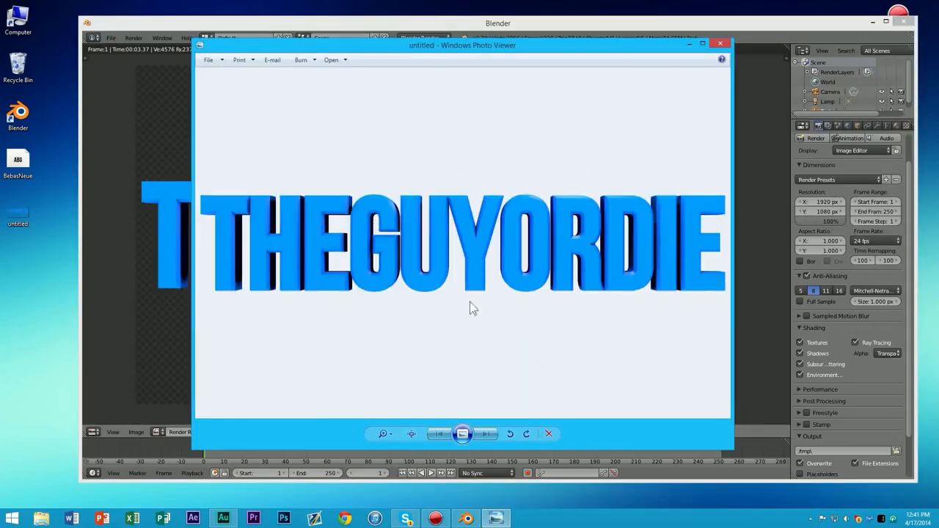
scroll(463, 257, up, 5)
scroll(457, 241, down, 5)
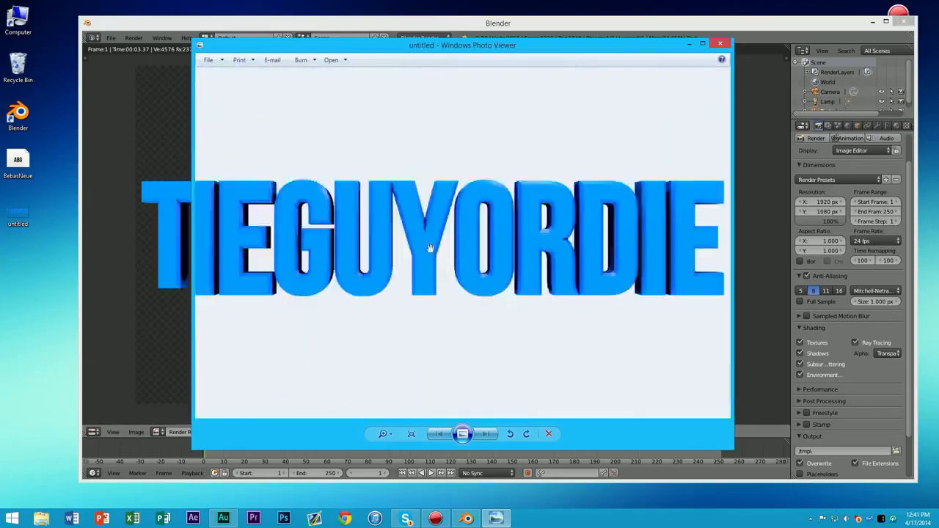
scroll(413, 238, up, 4)
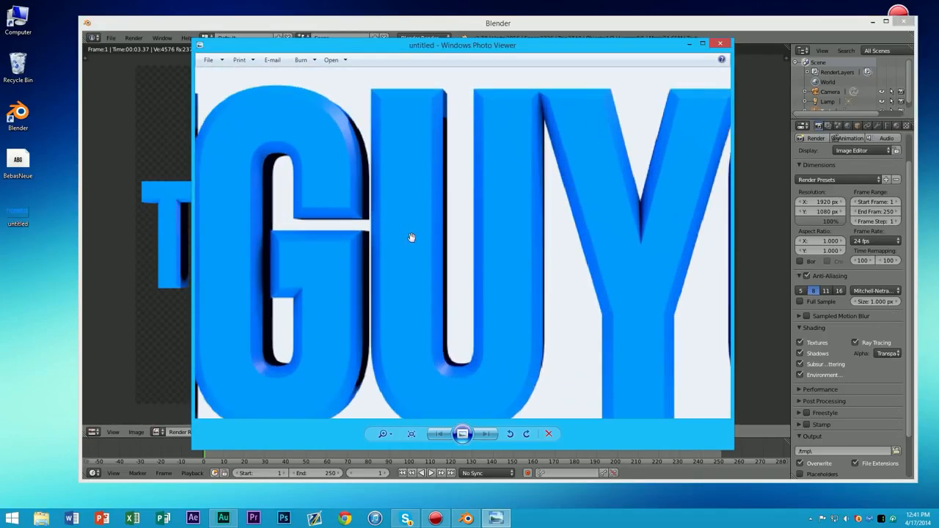
scroll(413, 237, down, 4)
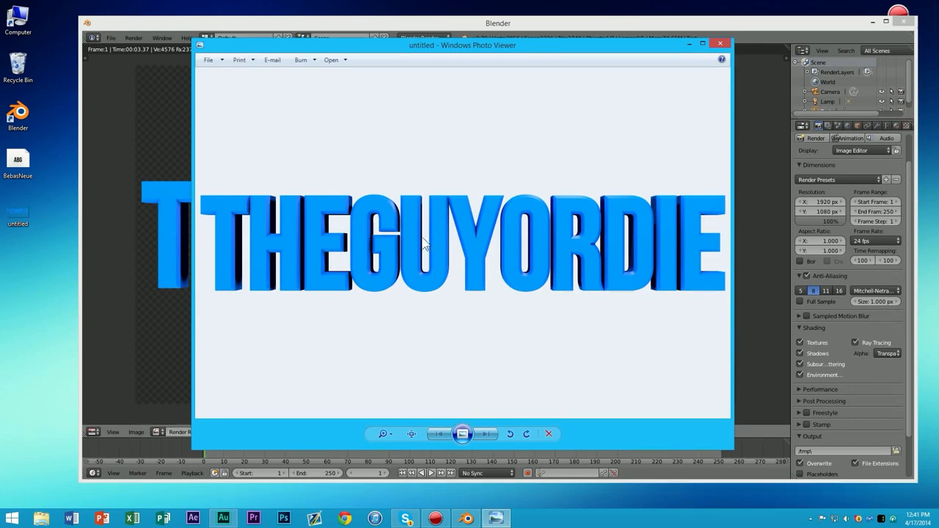
drag(439, 53, 635, 98)
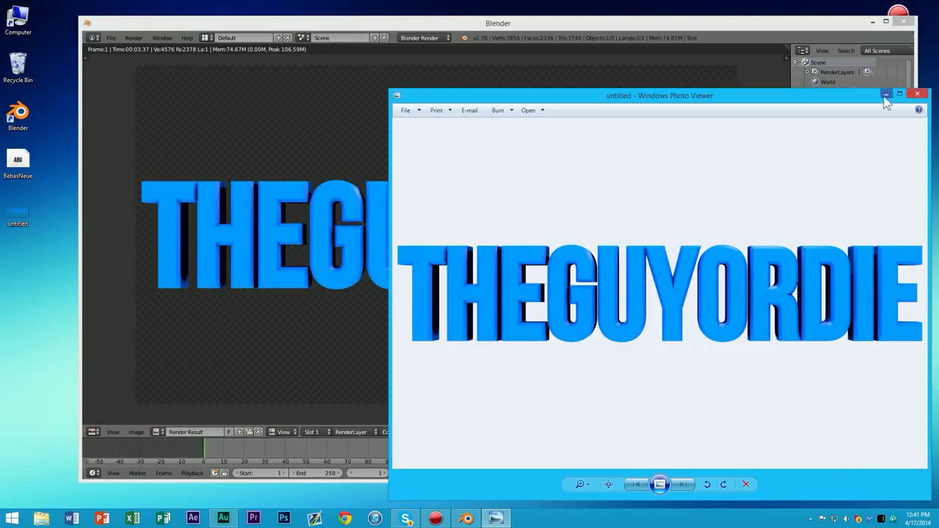
drag(860, 103, 862, 105)
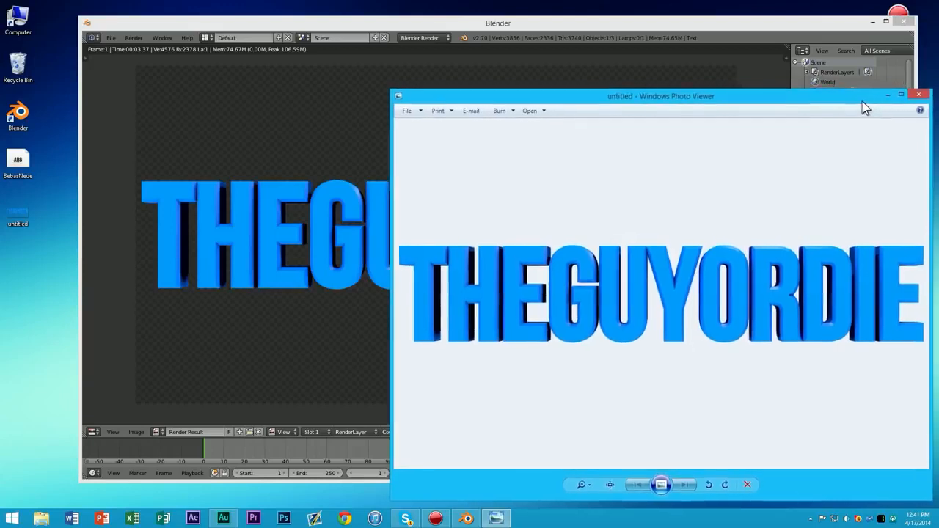
click(918, 96)
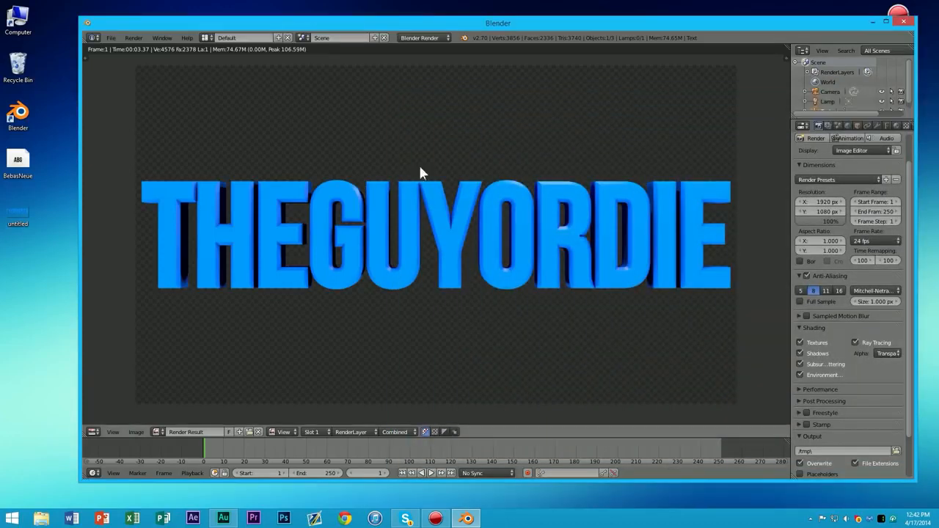
click(31, 223)
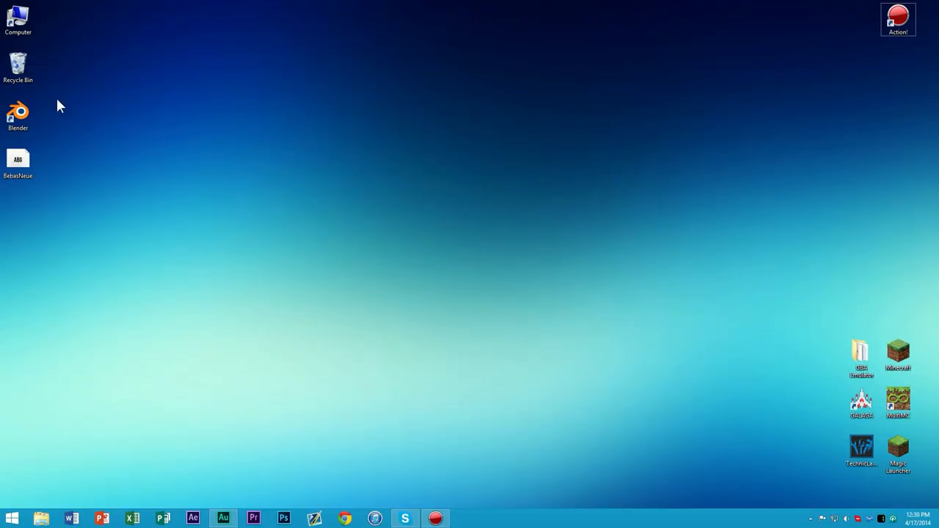
- Launch Blender from the desktop, place it in a smaller window away from the desktop icons and dismiss the splash screen
double_click(26, 121)
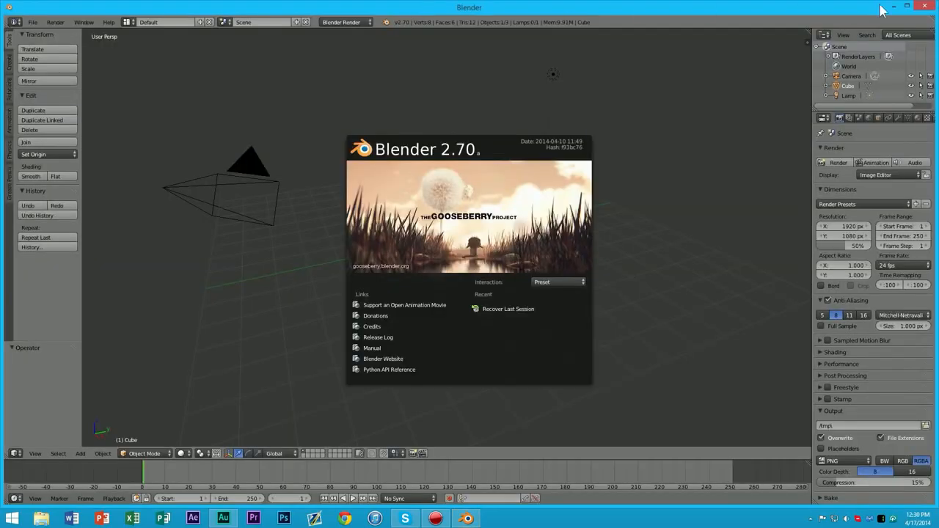
click(908, 6)
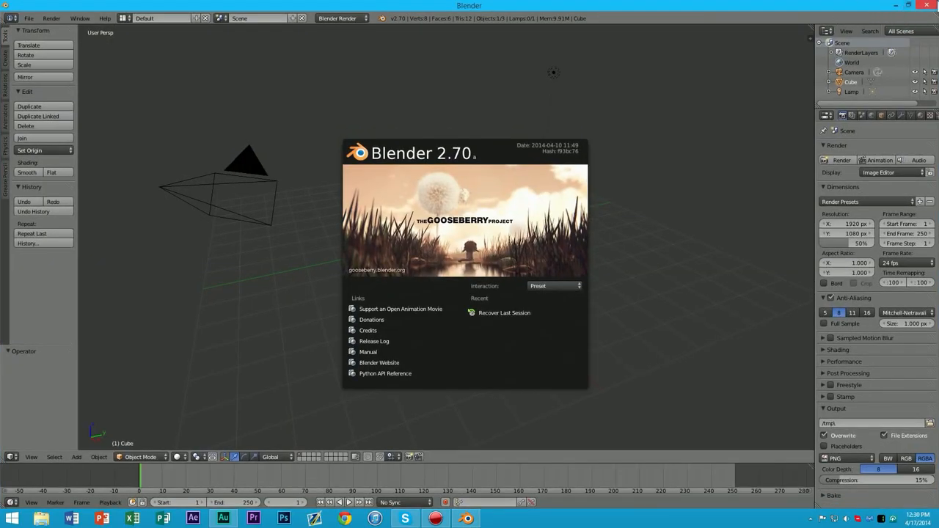
click(907, 5)
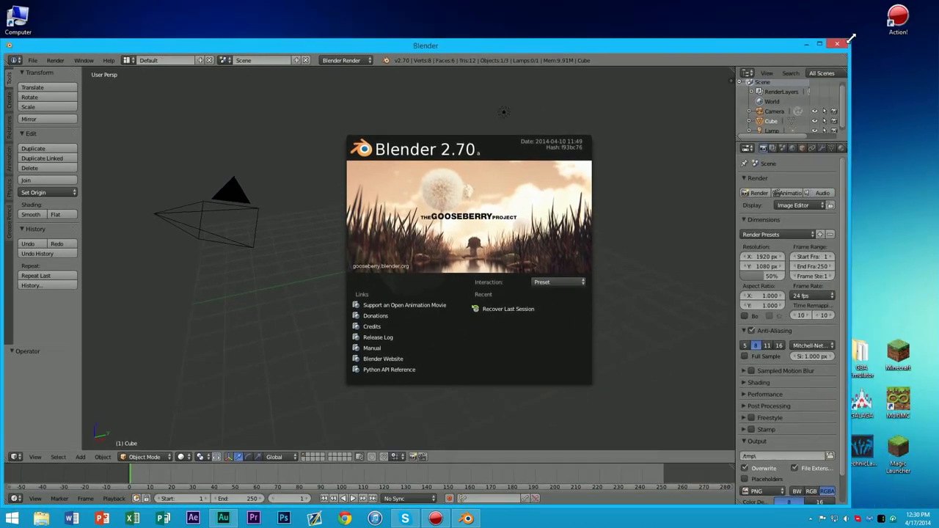
drag(746, 45, 819, 23)
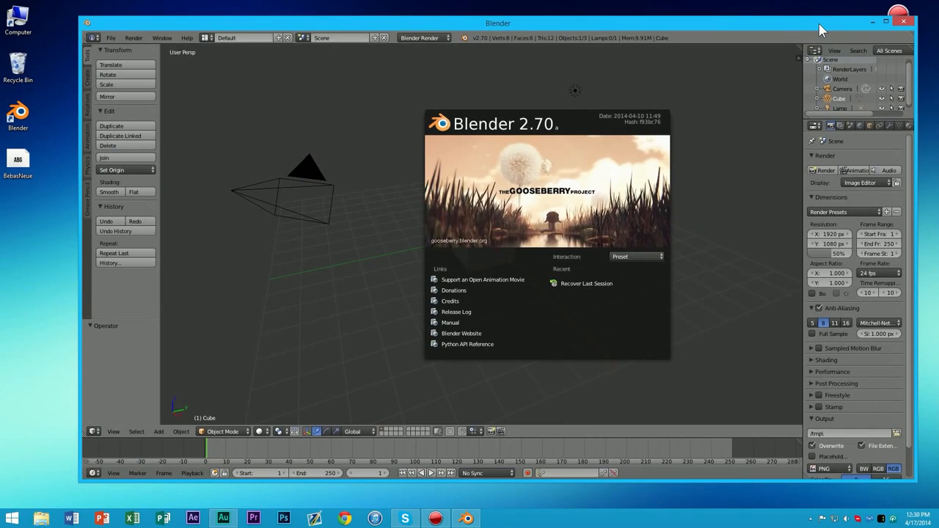
click(697, 104)
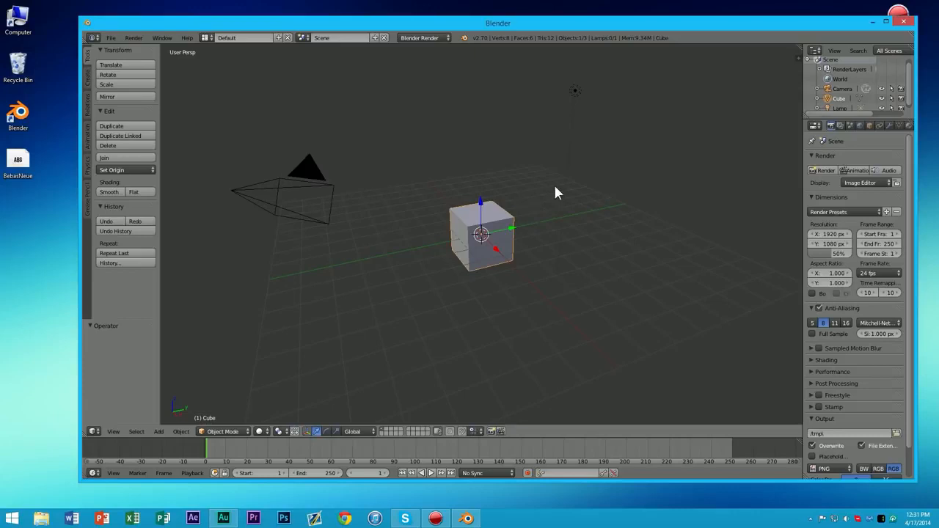
- Delete the default cube from the scene
click(546, 203)
key(x)
click(480, 233)
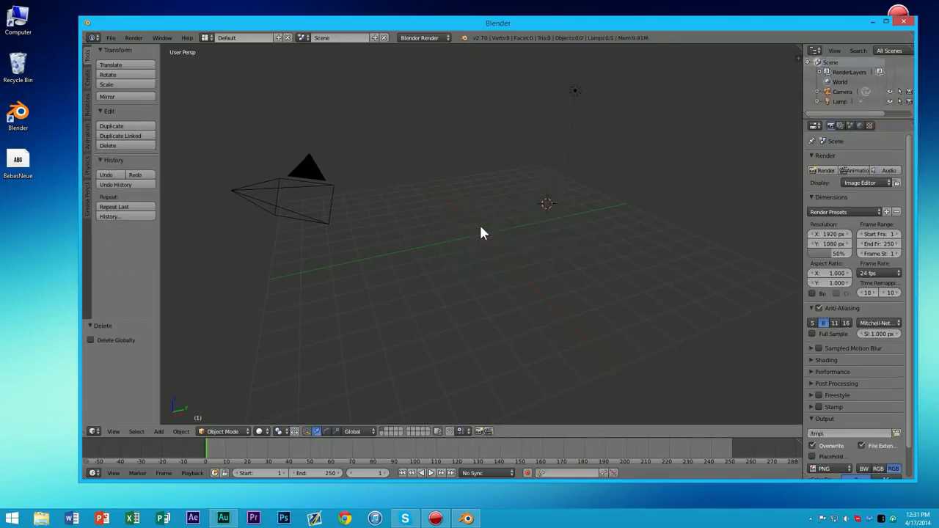
- Select the camera in the 3D view and bring up the Cameras view options
right_click(270, 194)
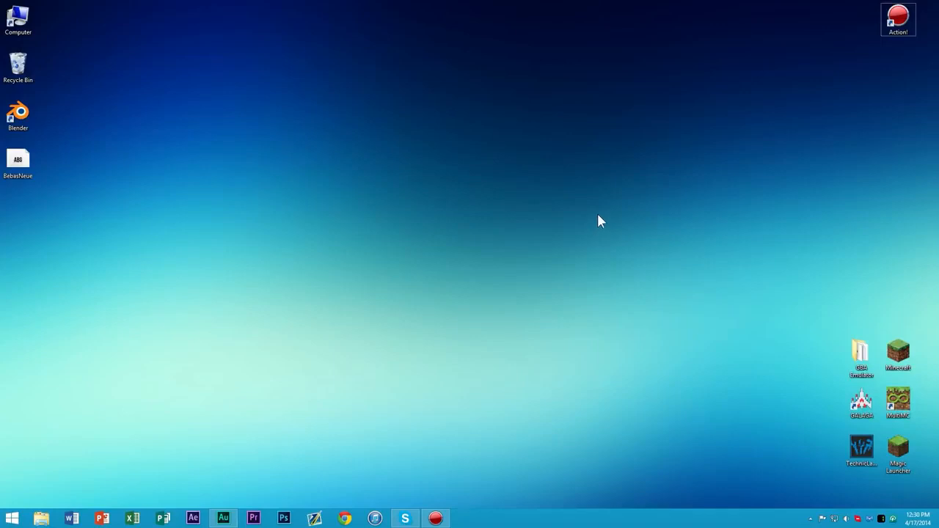
double_click(20, 115)
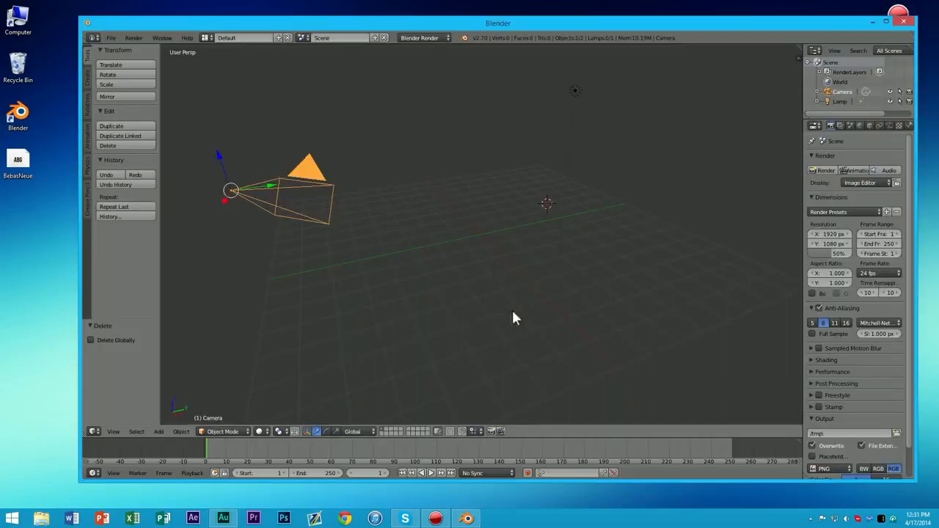
click(114, 431)
mouse_move(128, 331)
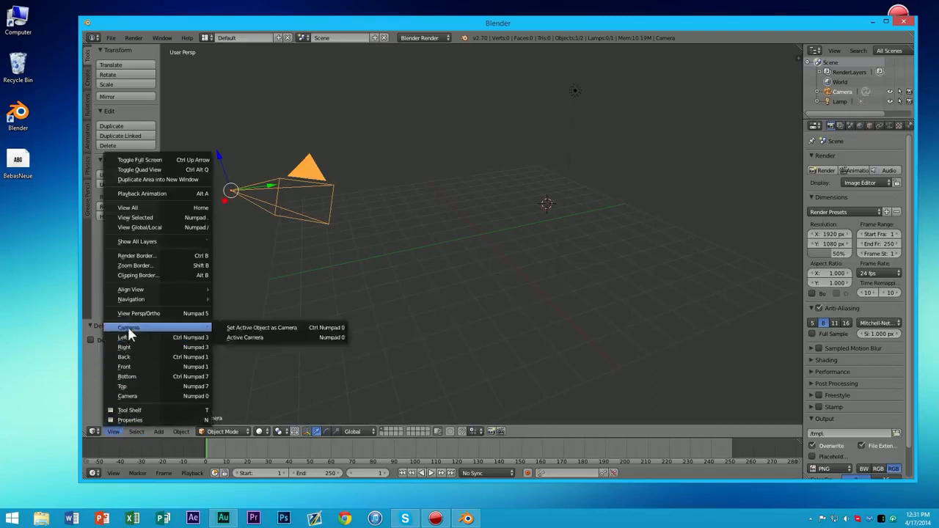